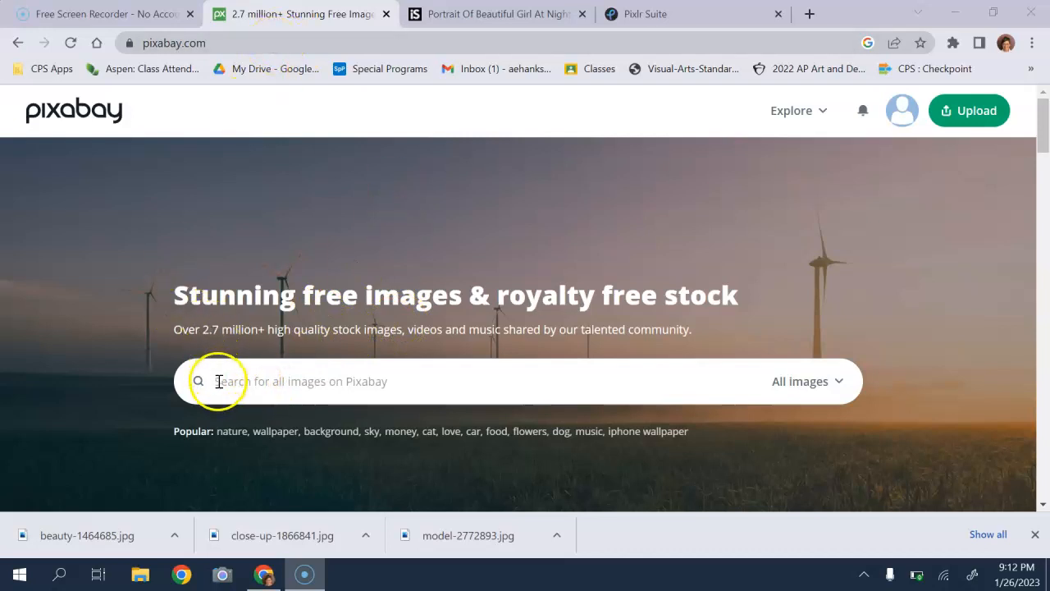
Step: Search Pixabay for "girl looking up"
{"action": "left_click", "coordinate": [220, 381]}
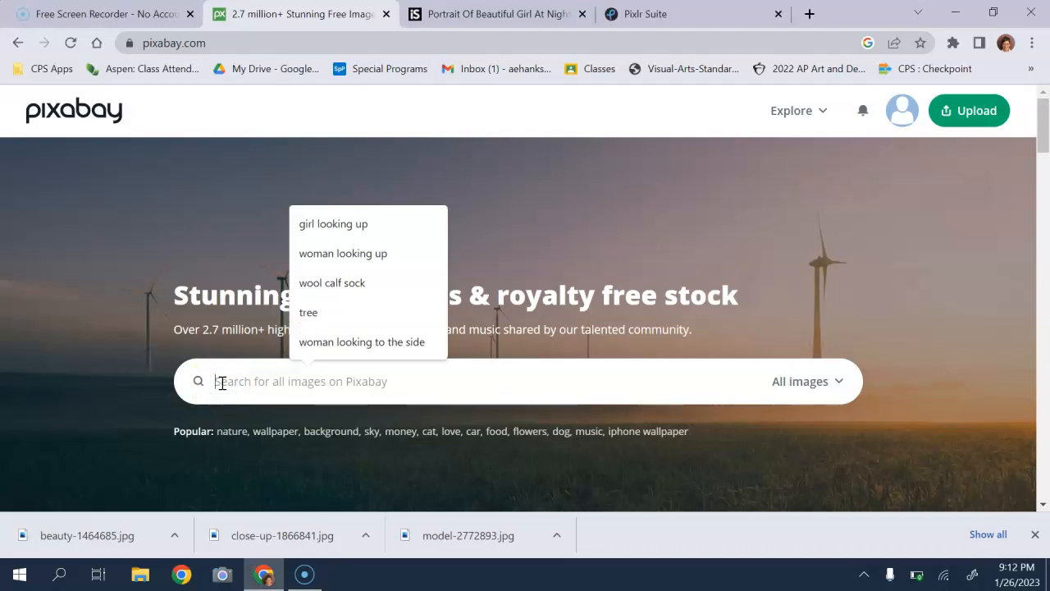
{"action": "left_click", "coordinate": [346, 224]}
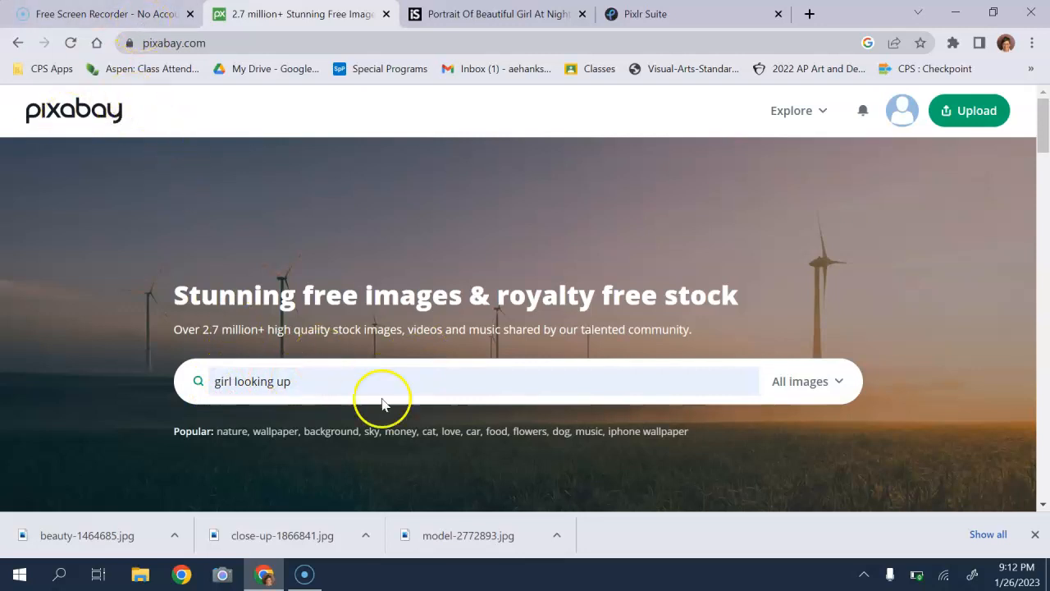
{"action": "key", "text": "Return"}
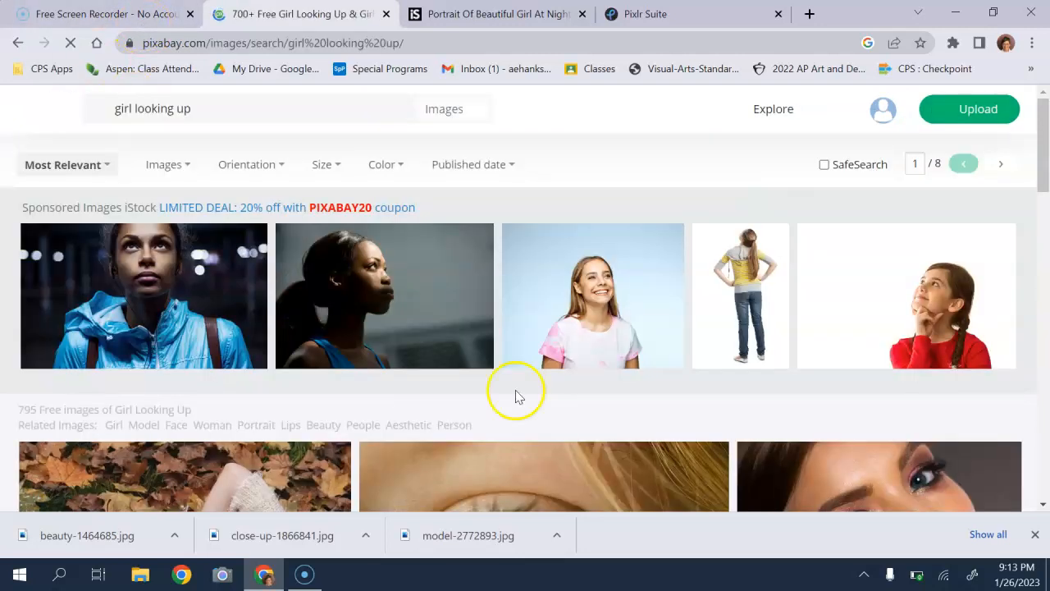
Step: Browse the search results and open the photo of the woman in profile wearing a colourful headscarf
{"action": "scroll", "coordinate": [226, 355], "scroll_direction": "down", "scroll_amount": 2}
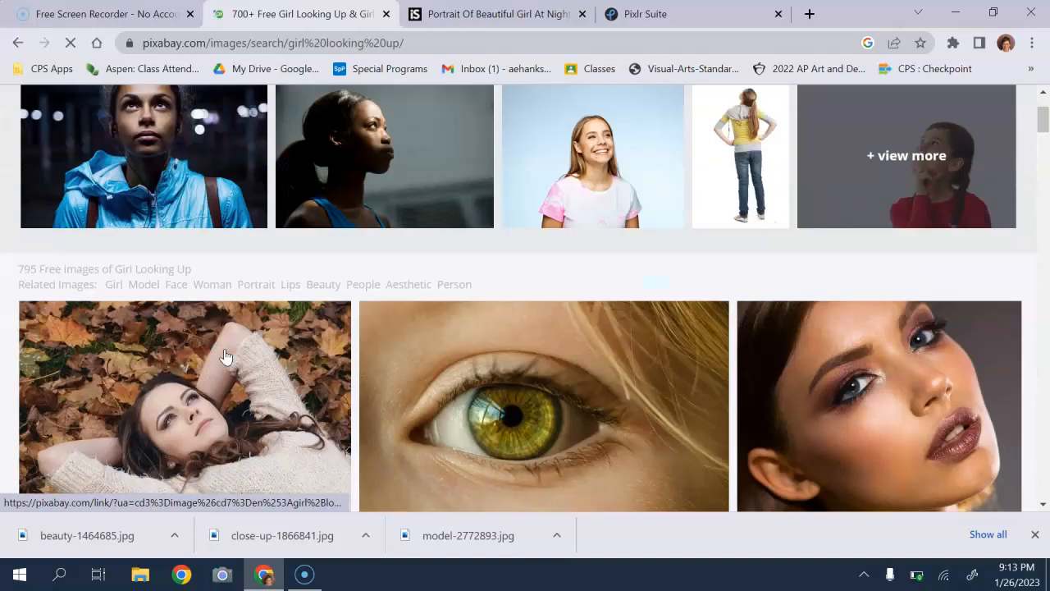
{"action": "scroll", "coordinate": [226, 356], "scroll_direction": "down", "scroll_amount": 2}
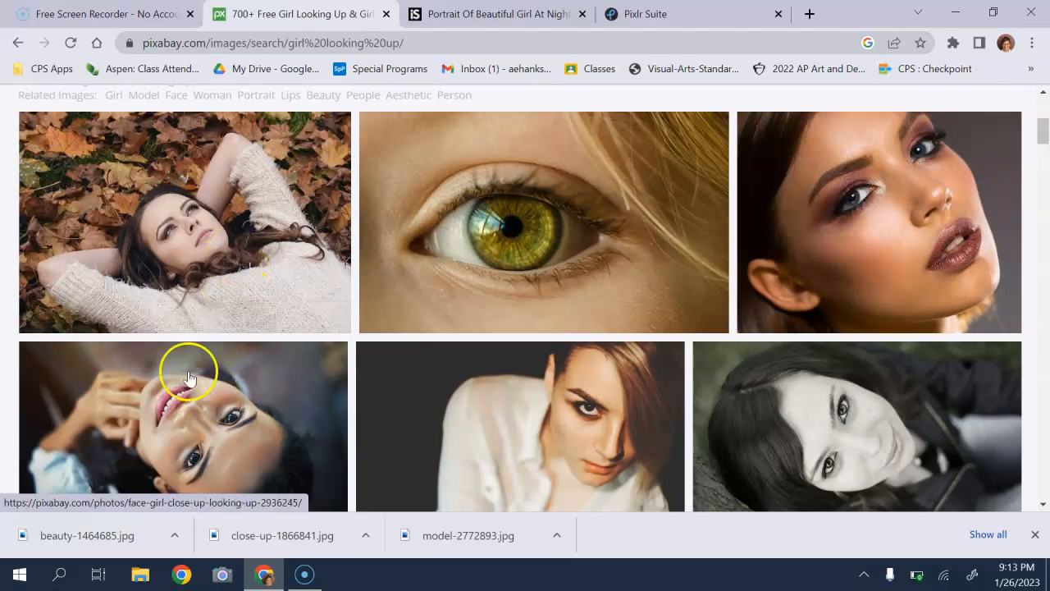
{"action": "scroll", "coordinate": [189, 430], "scroll_direction": "down", "scroll_amount": 2}
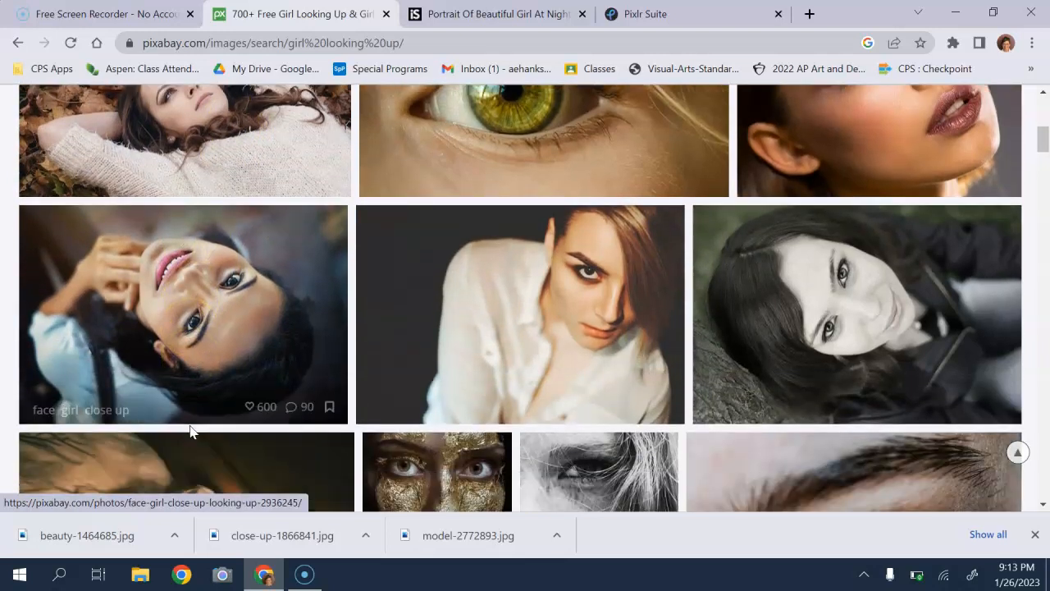
{"action": "scroll", "coordinate": [189, 430], "scroll_direction": "up", "scroll_amount": 3}
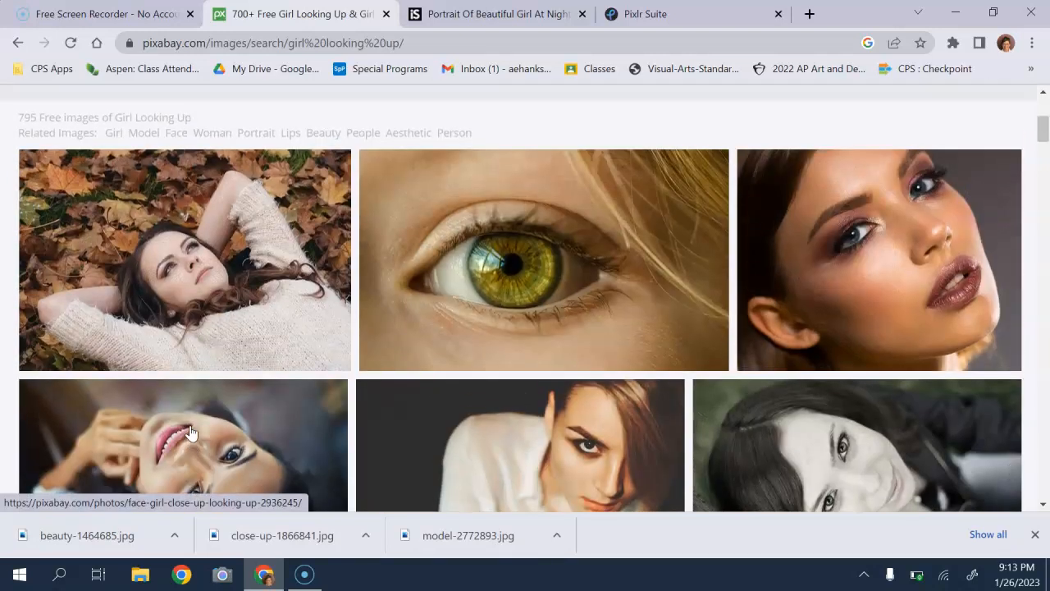
{"action": "scroll", "coordinate": [189, 433], "scroll_direction": "up", "scroll_amount": 1}
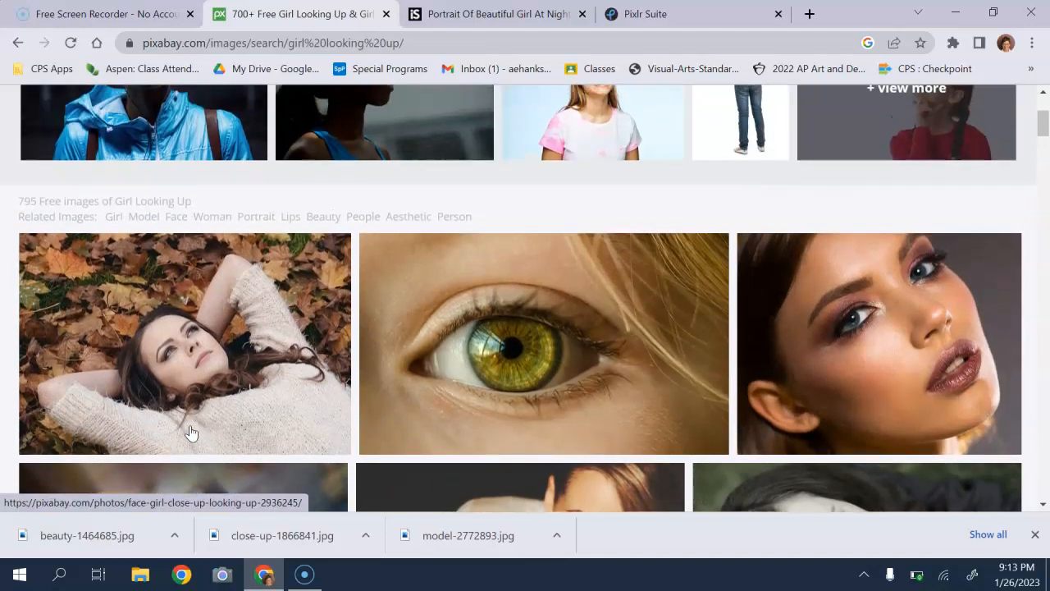
{"action": "scroll", "coordinate": [189, 433], "scroll_direction": "down", "scroll_amount": 2}
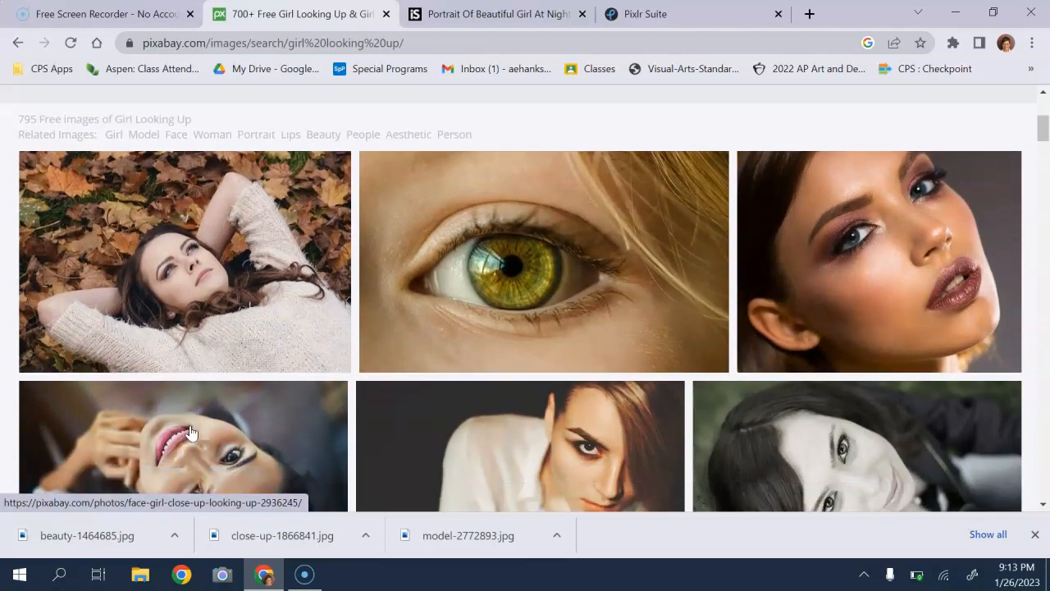
{"action": "scroll", "coordinate": [190, 432], "scroll_direction": "down", "scroll_amount": 5}
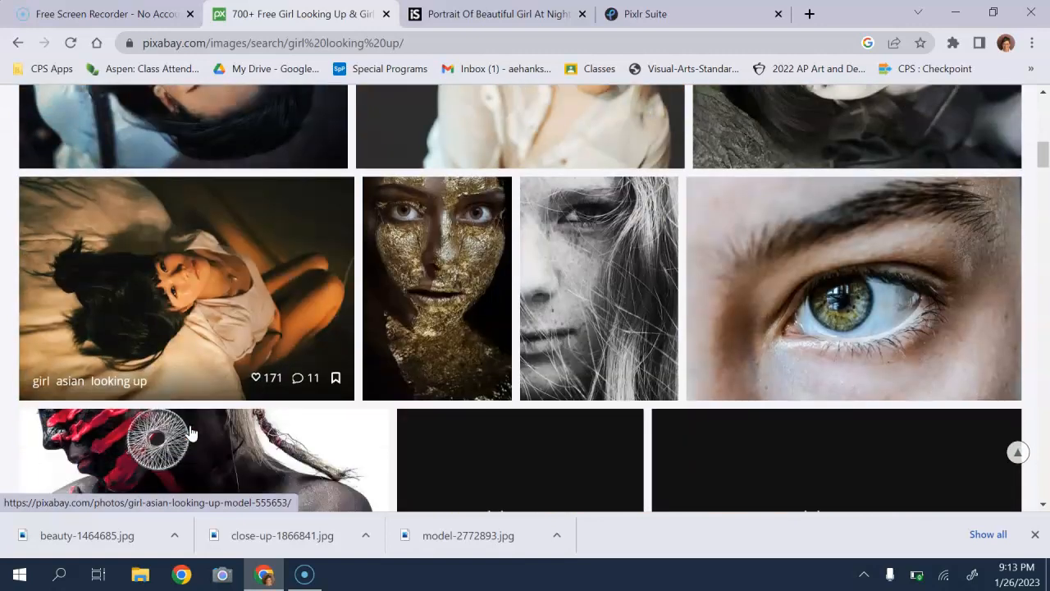
{"action": "scroll", "coordinate": [190, 432], "scroll_direction": "down", "scroll_amount": 6}
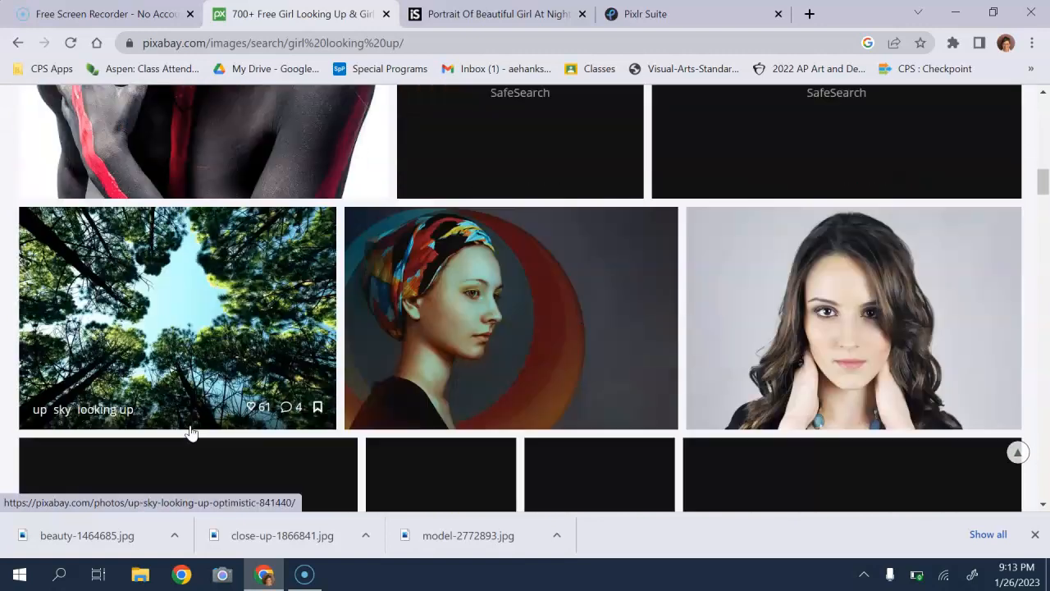
{"action": "left_click", "coordinate": [417, 269]}
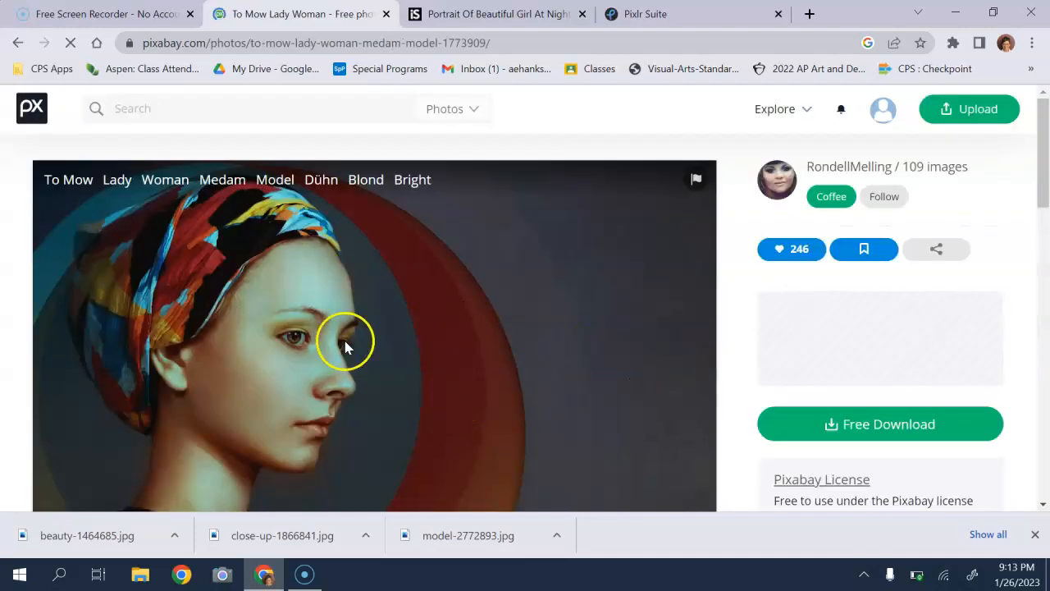
Step: Download the headscarf portrait as a 1920×1280 JPG
{"action": "scroll", "coordinate": [288, 341], "scroll_direction": "down", "scroll_amount": 1}
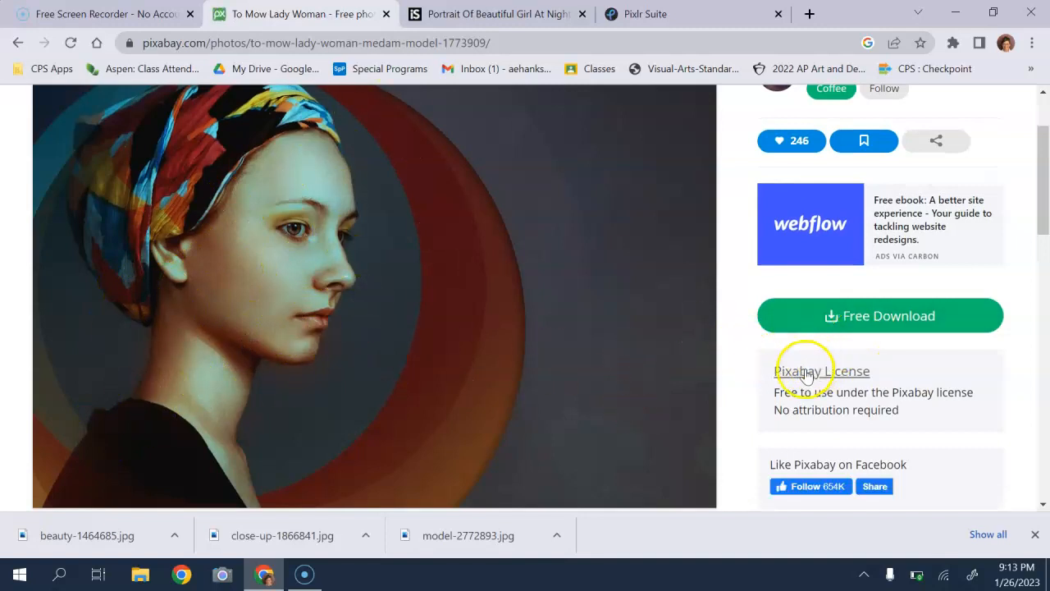
{"action": "scroll", "coordinate": [841, 374], "scroll_direction": "up", "scroll_amount": 1}
{"action": "left_click", "coordinate": [842, 354]}
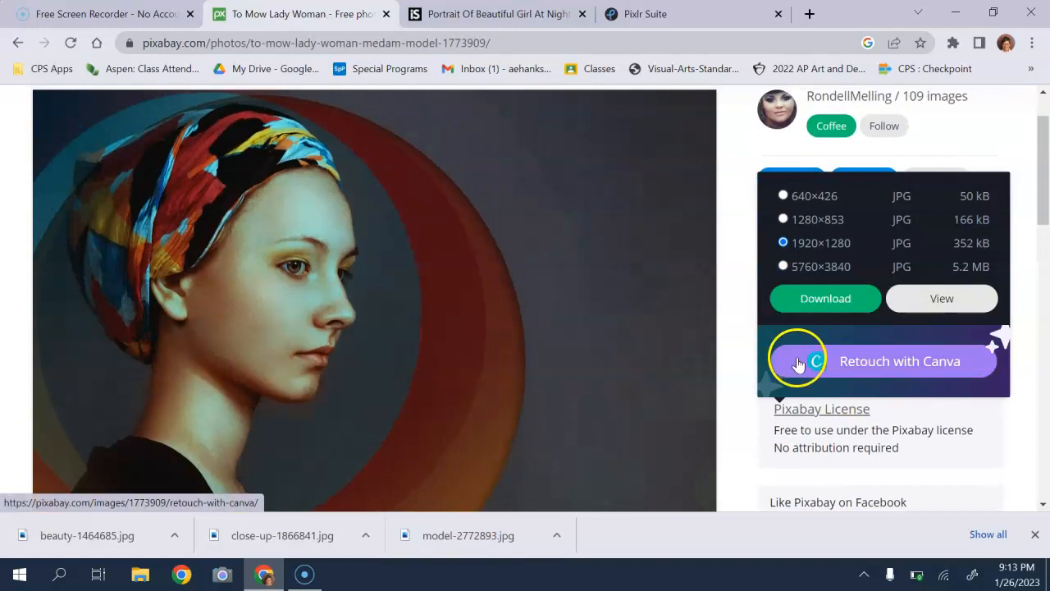
{"action": "scroll", "coordinate": [829, 353], "scroll_direction": "up", "scroll_amount": 1}
{"action": "left_click", "coordinate": [831, 355]}
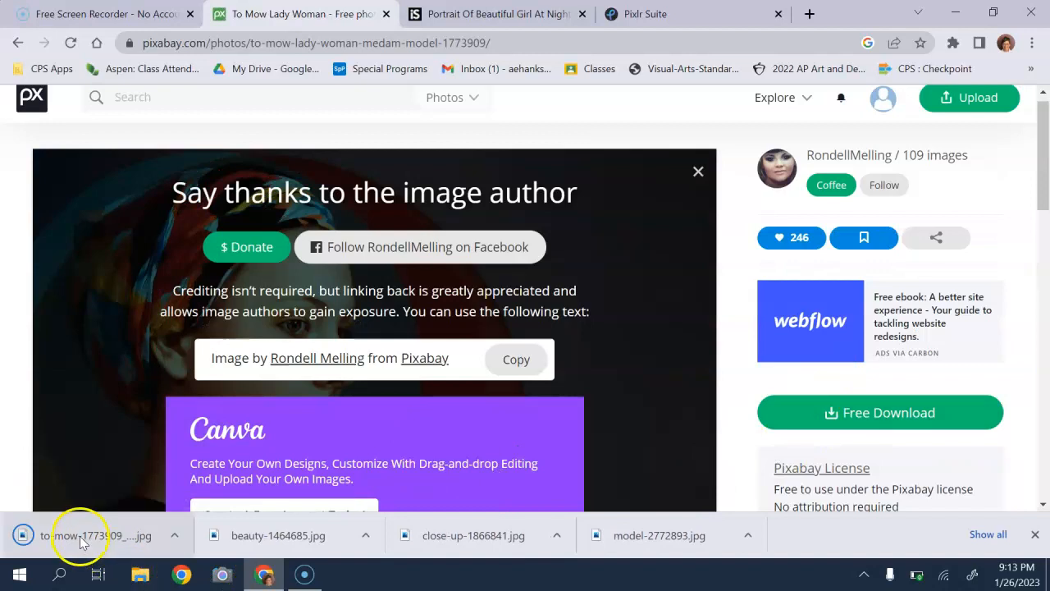
Step: Switch to Pixlr, launch Pixlr E and open the image to-mow-1773909_1920 (1) from the Downloads folder
{"action": "left_click", "coordinate": [655, 28]}
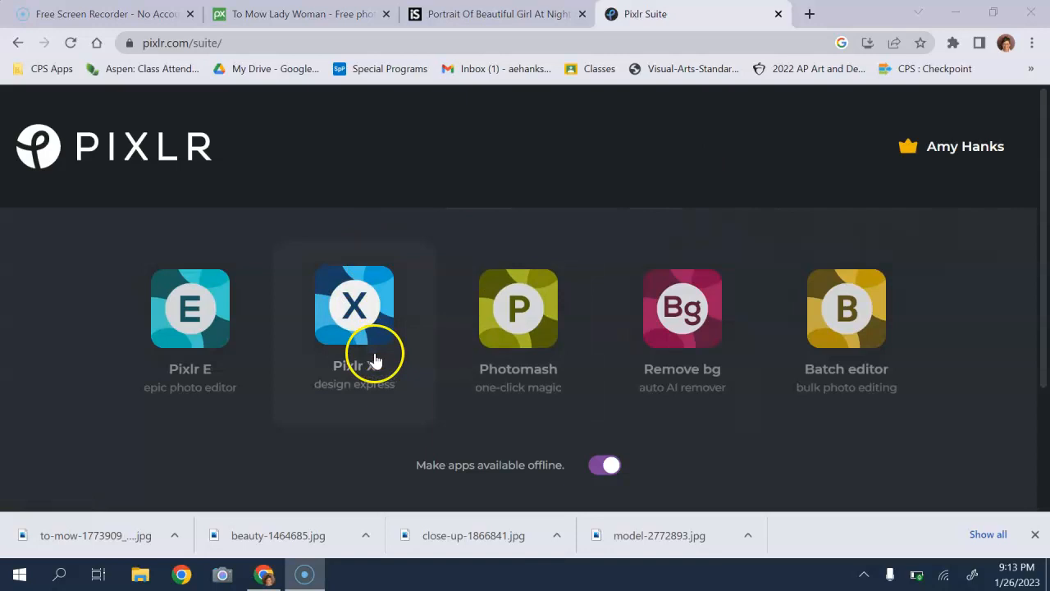
{"action": "left_click", "coordinate": [173, 340]}
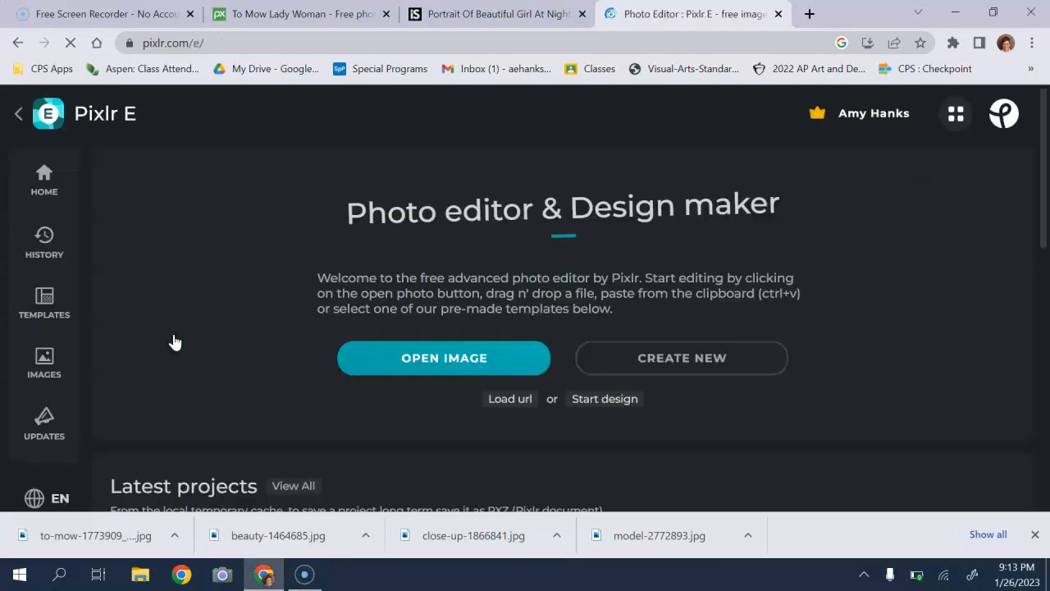
{"action": "left_click", "coordinate": [375, 370]}
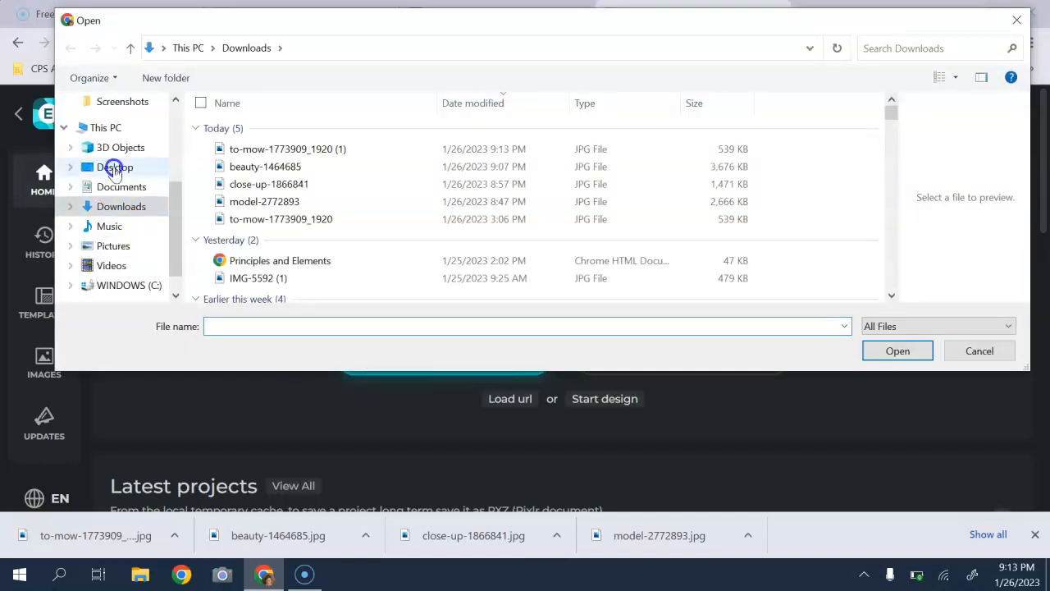
{"action": "left_click", "coordinate": [228, 149]}
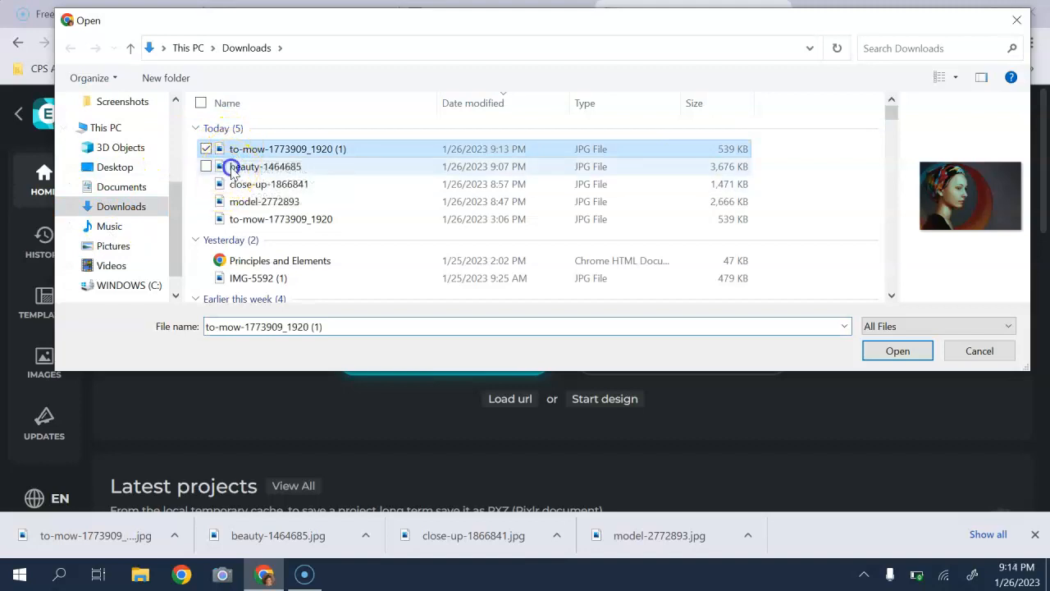
{"action": "left_click", "coordinate": [232, 169]}
{"action": "left_click", "coordinate": [236, 188]}
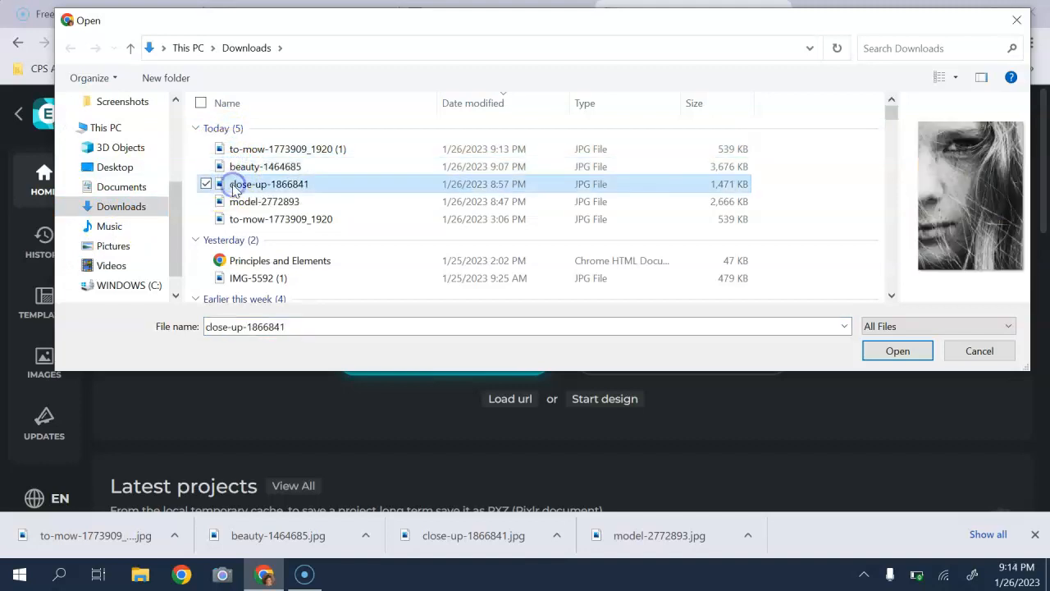
{"action": "left_click", "coordinate": [238, 204]}
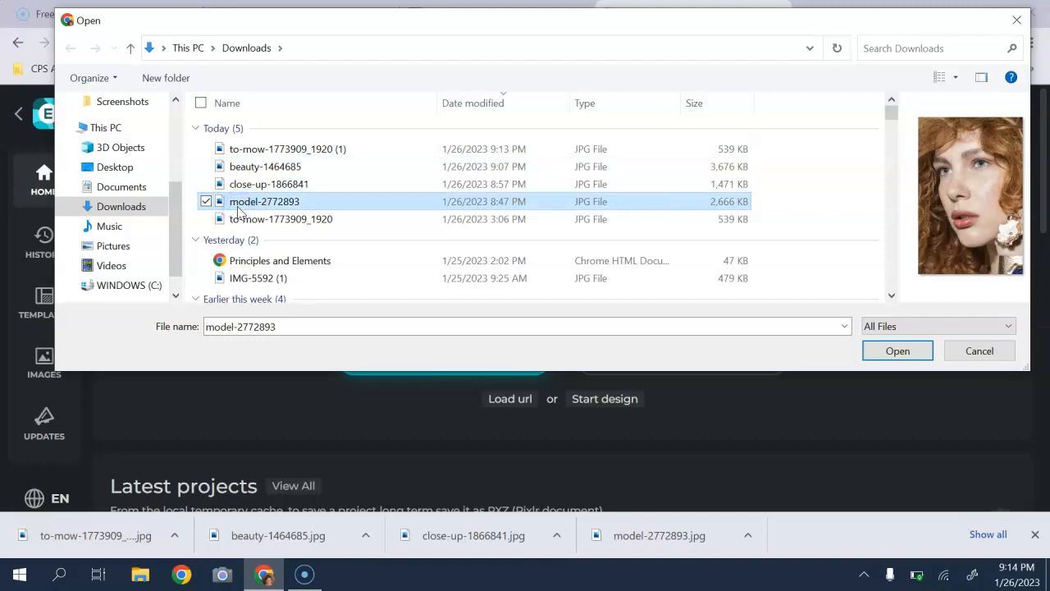
{"action": "left_click", "coordinate": [237, 219]}
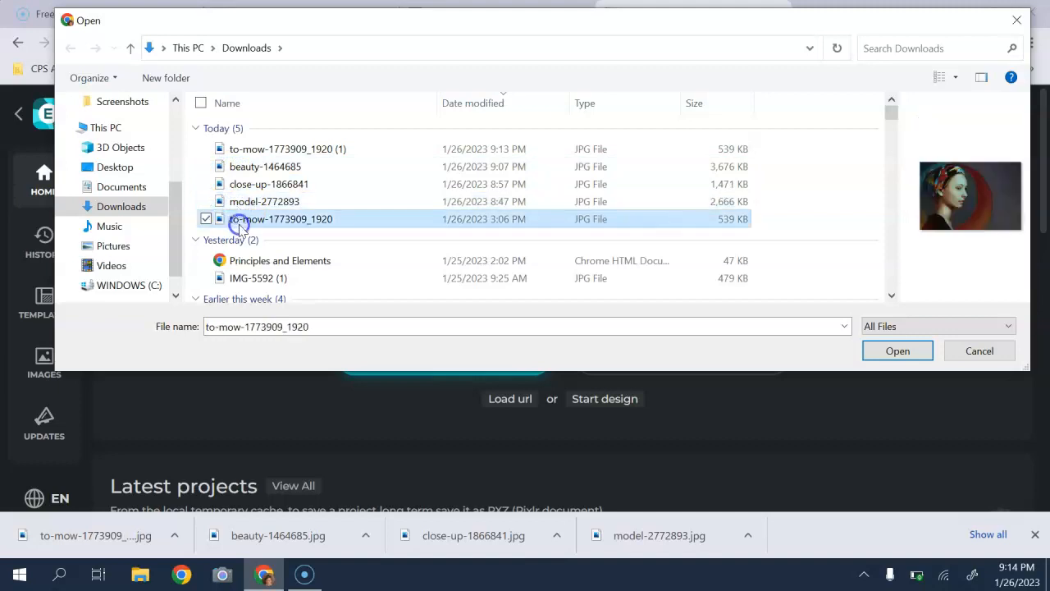
{"action": "left_click", "coordinate": [252, 149]}
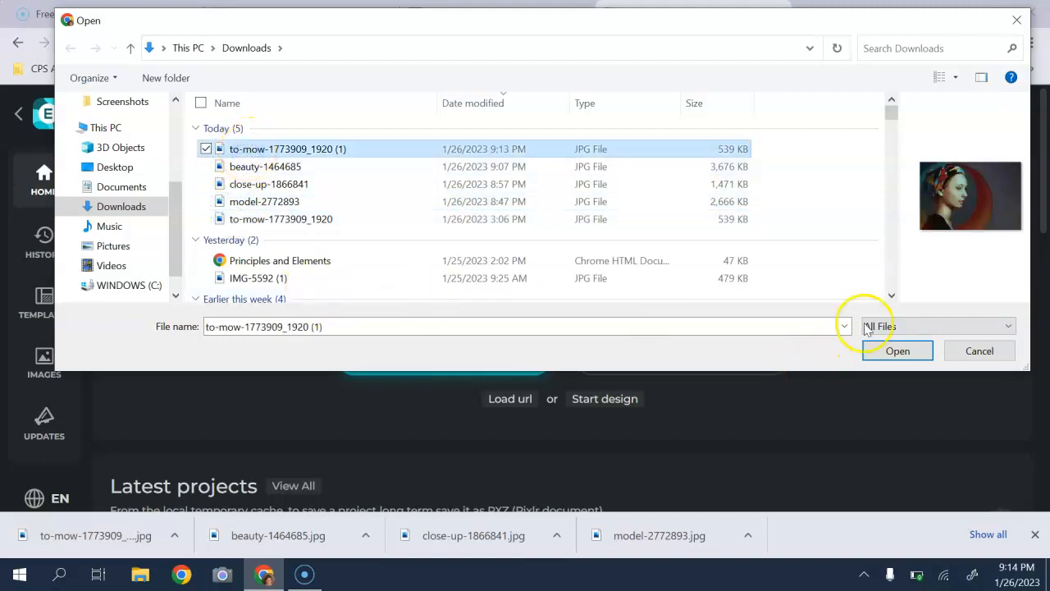
{"action": "left_click", "coordinate": [894, 351]}
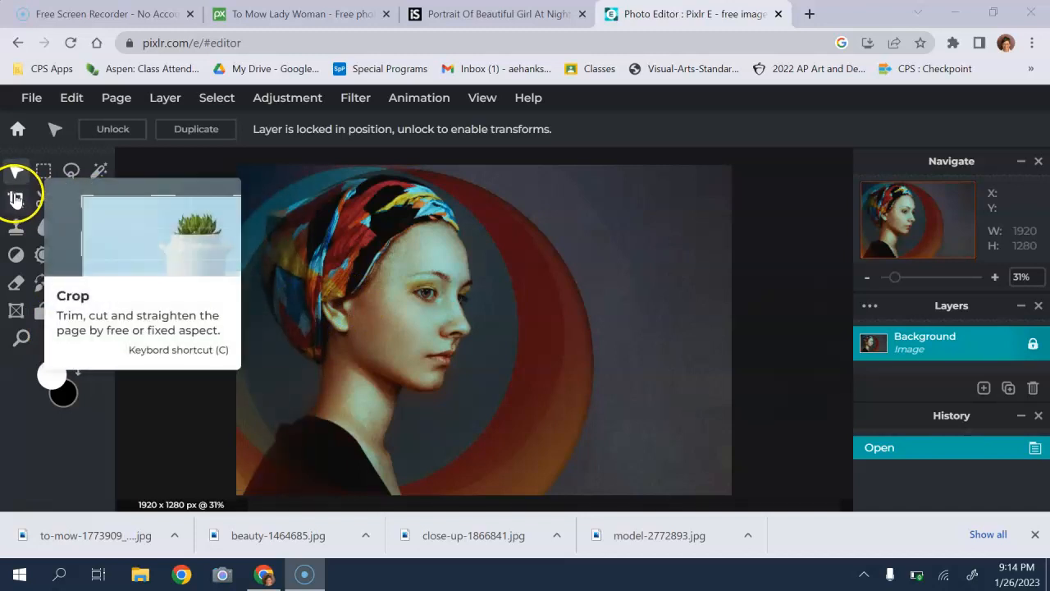
Step: Unlock the Background layer and crop the portrait to a 1280 × 1280 px square around the woman
{"action": "left_click", "coordinate": [1033, 346]}
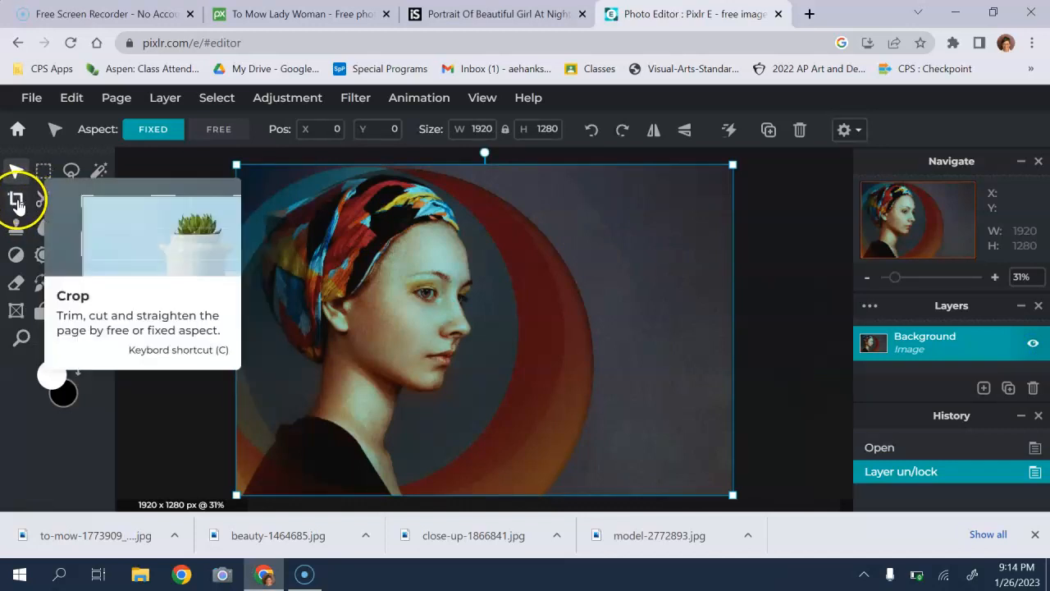
{"action": "left_click", "coordinate": [17, 205]}
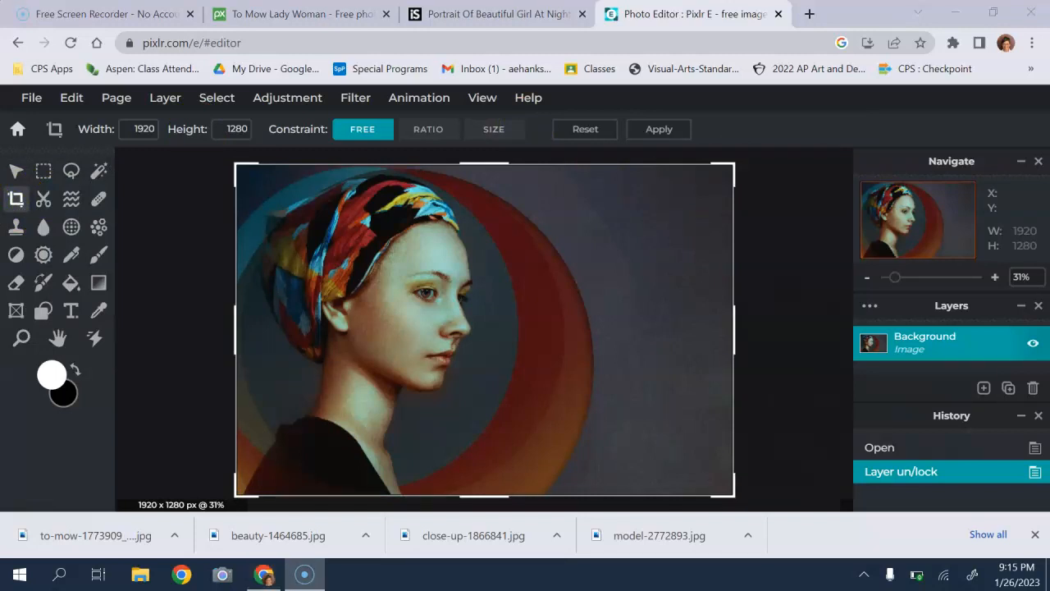
{"action": "left_click_drag", "start_coordinate": [734, 330], "coordinate": [567, 344]}
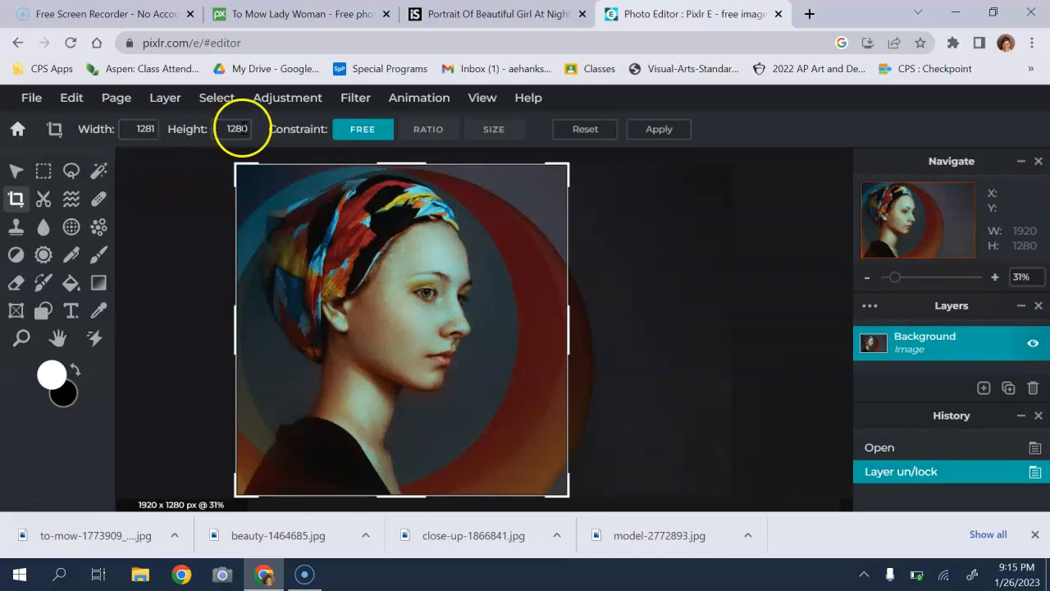
{"action": "left_click", "coordinate": [145, 129]}
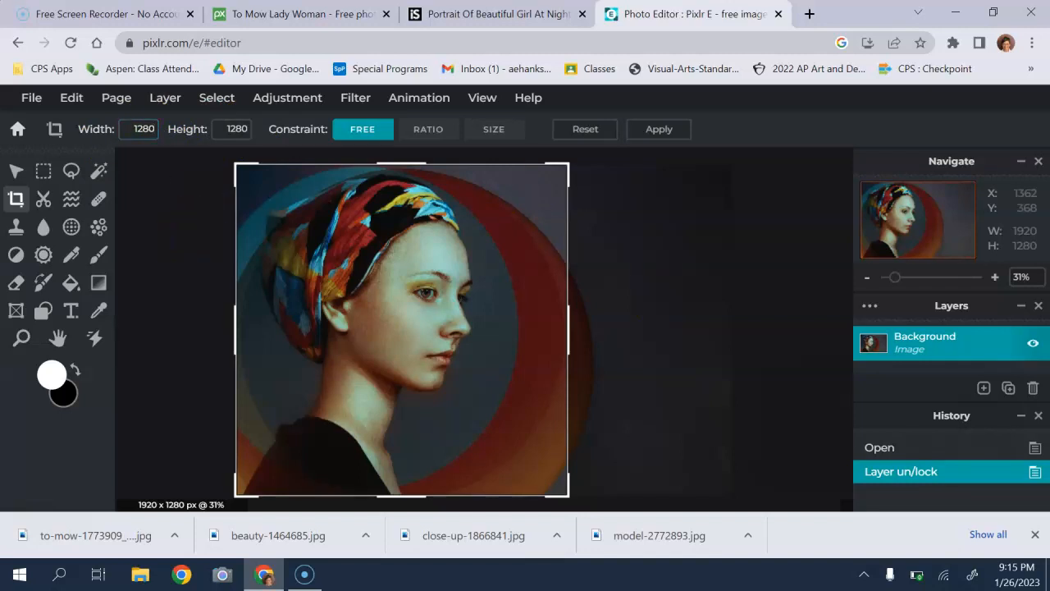
{"action": "key", "text": "Return"}
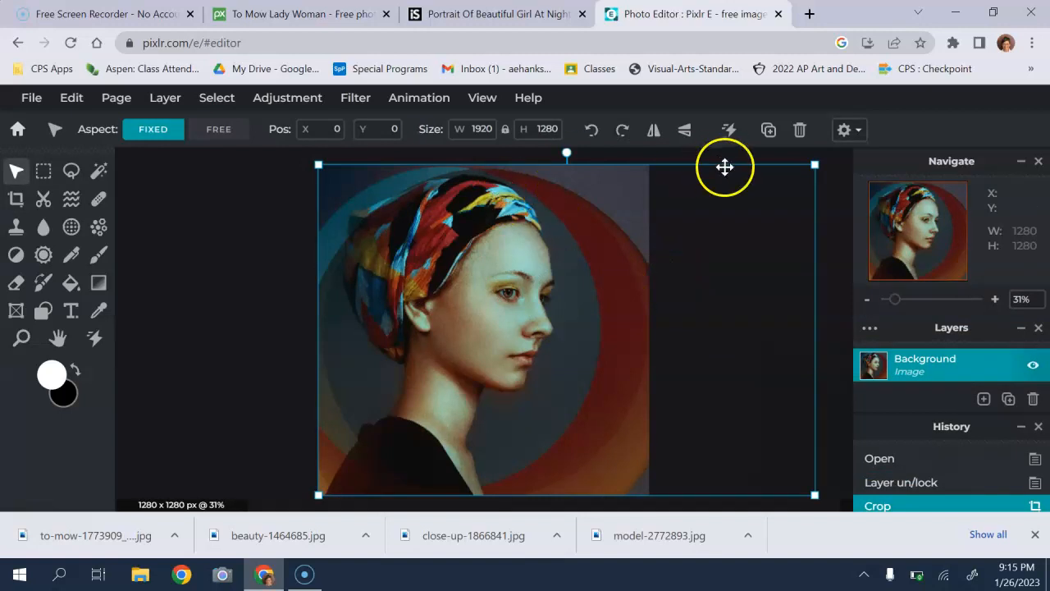
Step: Scale the Background layer to 1882 × 1255 and convert it to black and white with Auto B&W
{"action": "mouse_move", "coordinate": [812, 167]}
{"action": "left_mouse_down"}
{"action": "mouse_move", "coordinate": [712, 159]}
{"action": "mouse_move", "coordinate": [823, 151]}
{"action": "mouse_move", "coordinate": [797, 153]}
{"action": "mouse_move", "coordinate": [805, 164]}
{"action": "left_mouse_up"}
{"action": "left_click", "coordinate": [714, 243]}
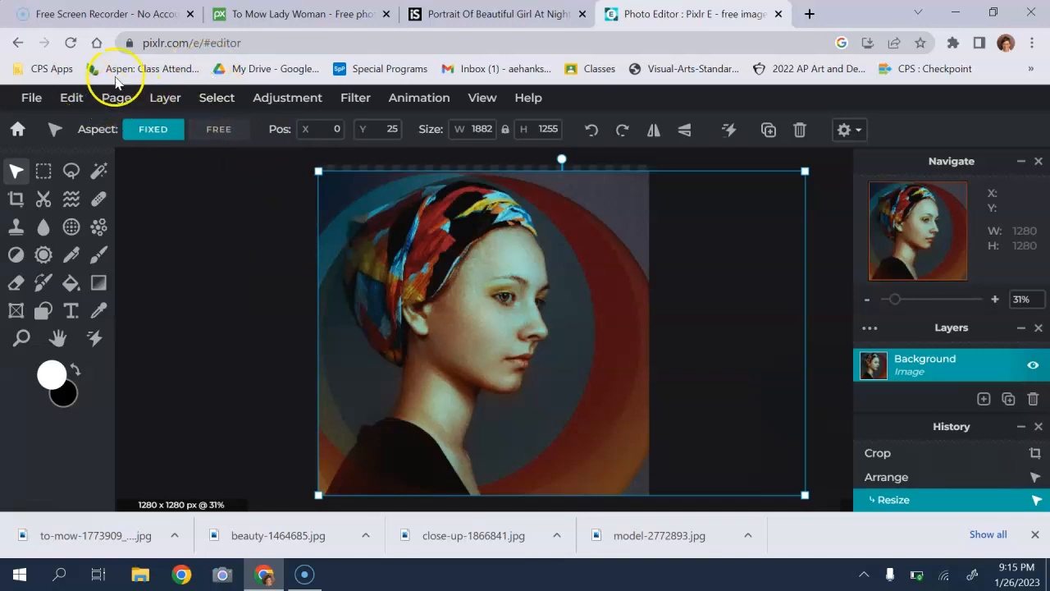
{"action": "left_click", "coordinate": [283, 103]}
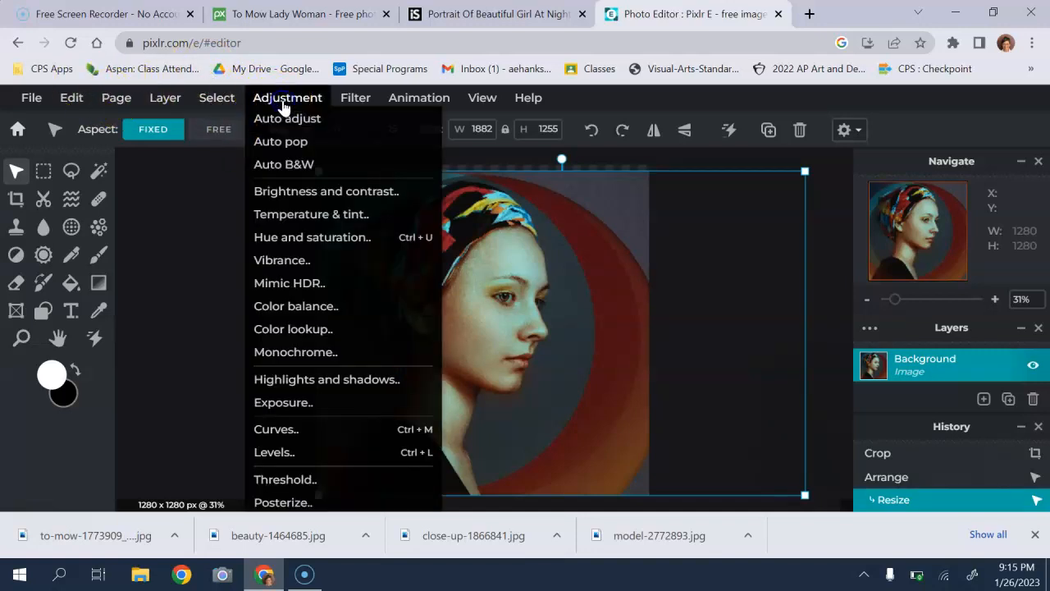
{"action": "left_click", "coordinate": [284, 164]}
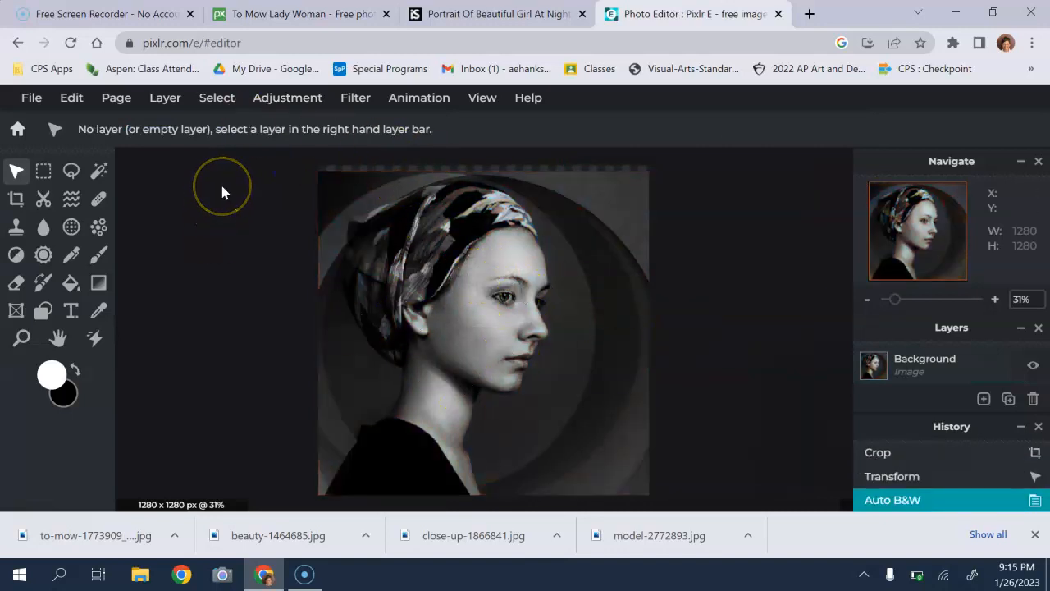
Step: Posterize the black-and-white portrait on the Background layer with Colors set to 5
{"action": "left_click", "coordinate": [294, 100]}
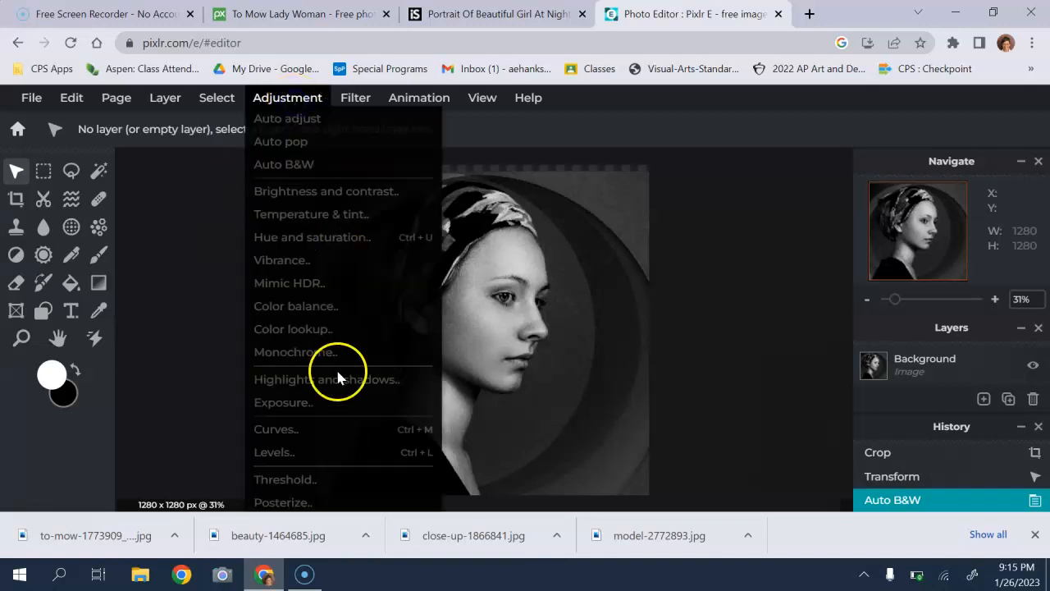
{"action": "left_click", "coordinate": [393, 329]}
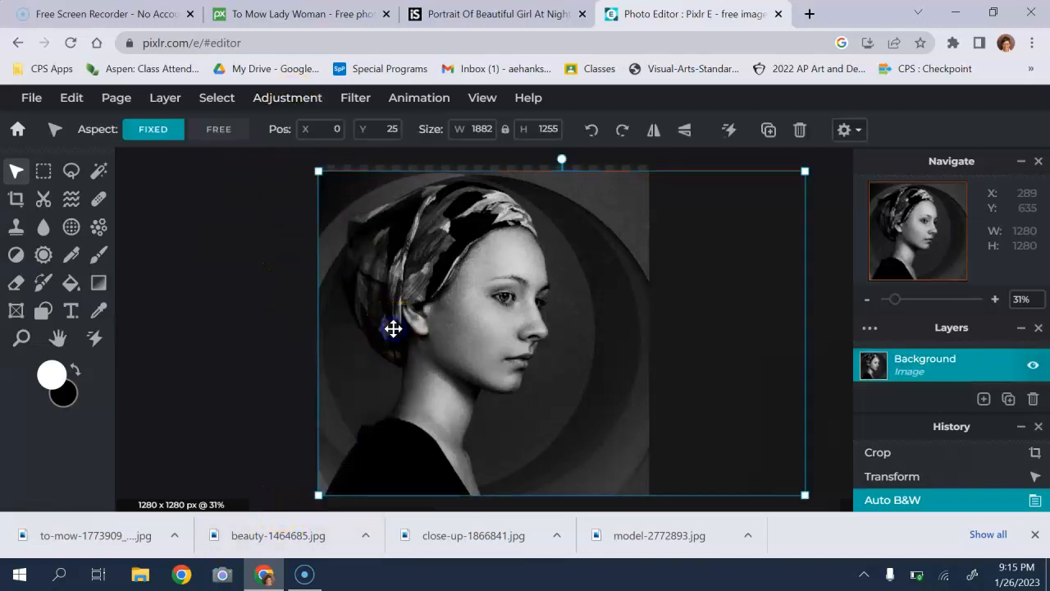
{"action": "left_click", "coordinate": [283, 98]}
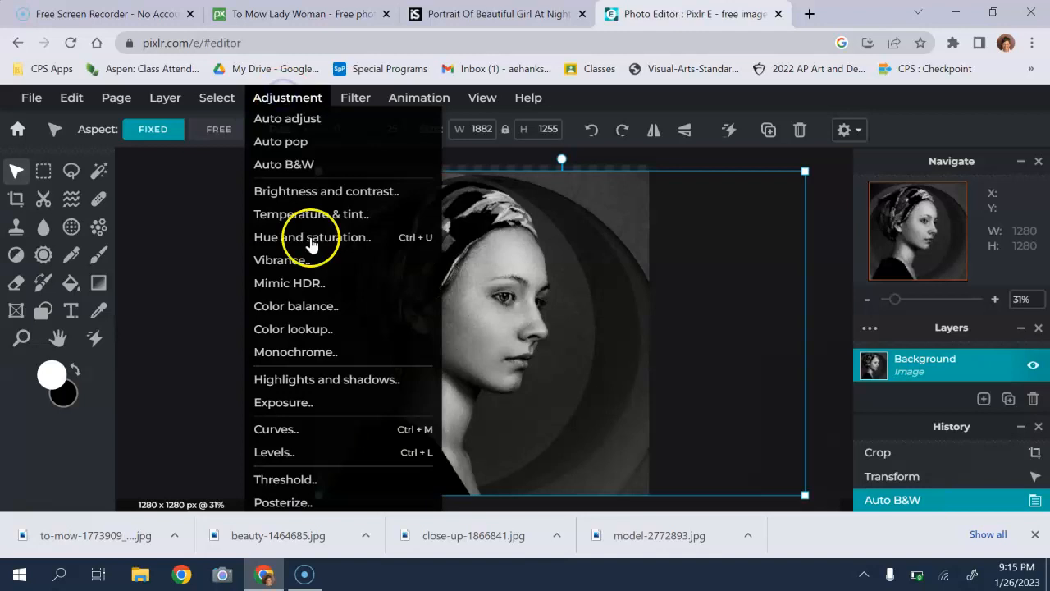
{"action": "left_click", "coordinate": [302, 503]}
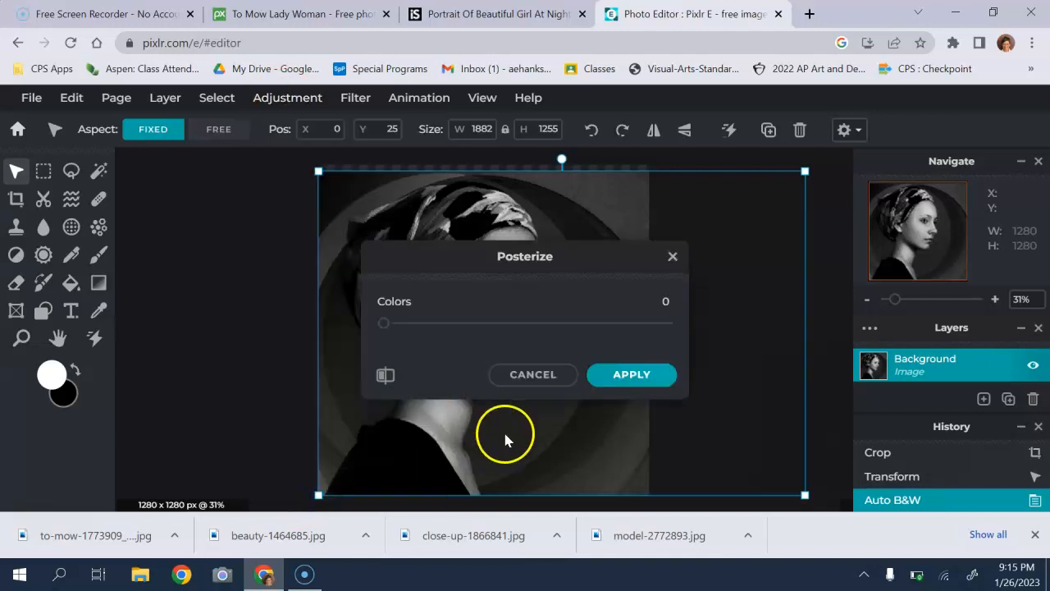
{"action": "left_click_drag", "start_coordinate": [467, 261], "coordinate": [247, 321]}
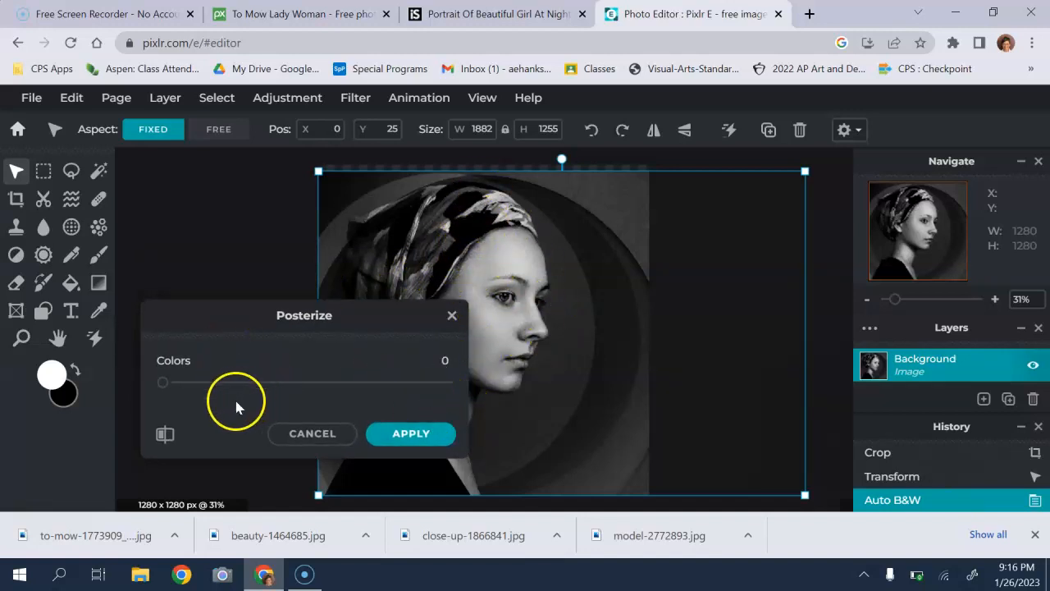
{"action": "left_click", "coordinate": [199, 384]}
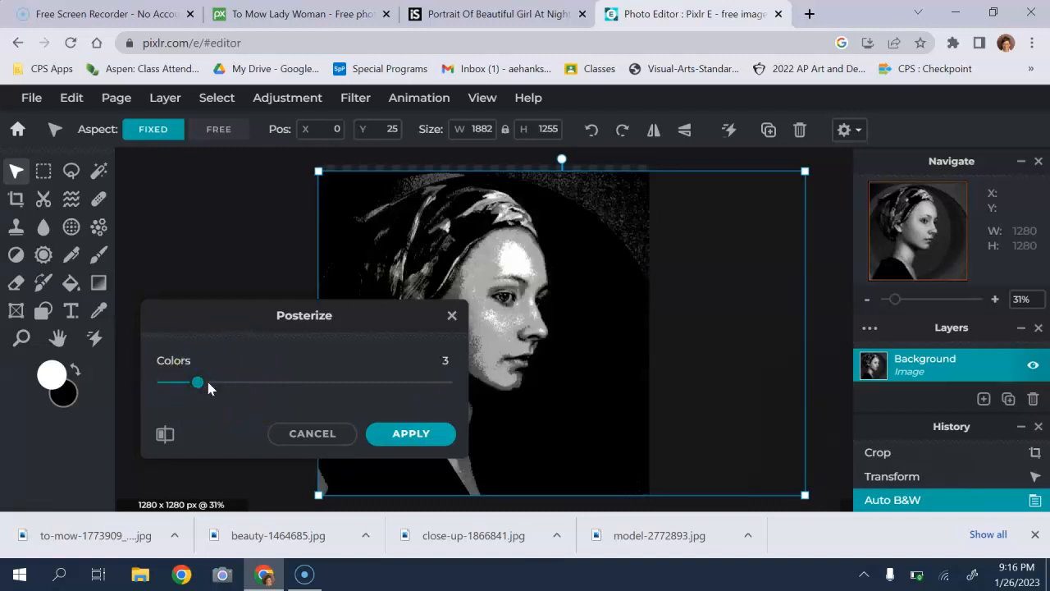
{"action": "left_click", "coordinate": [207, 383]}
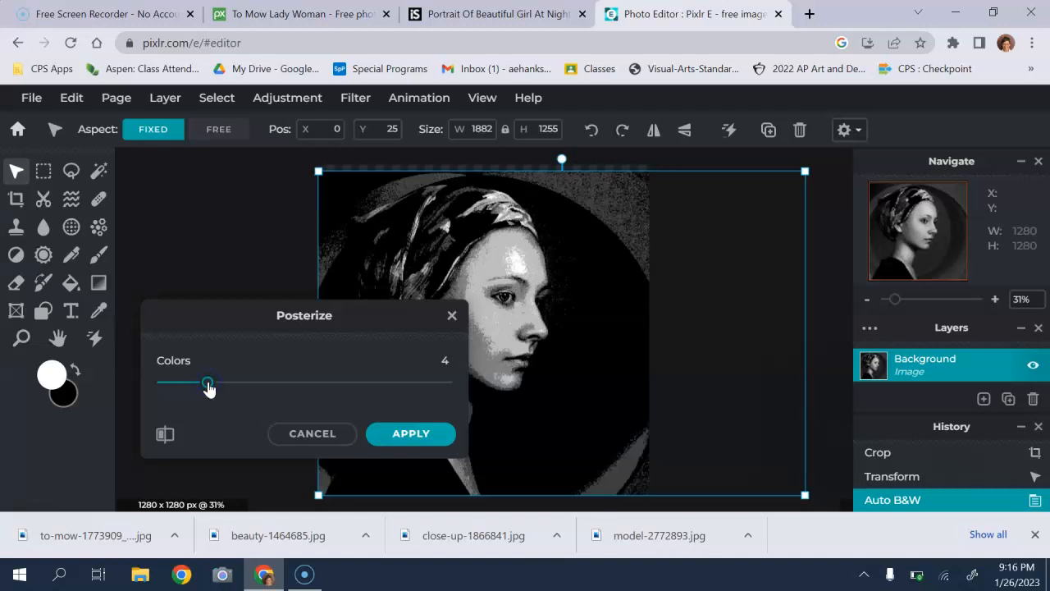
{"action": "left_click", "coordinate": [217, 384]}
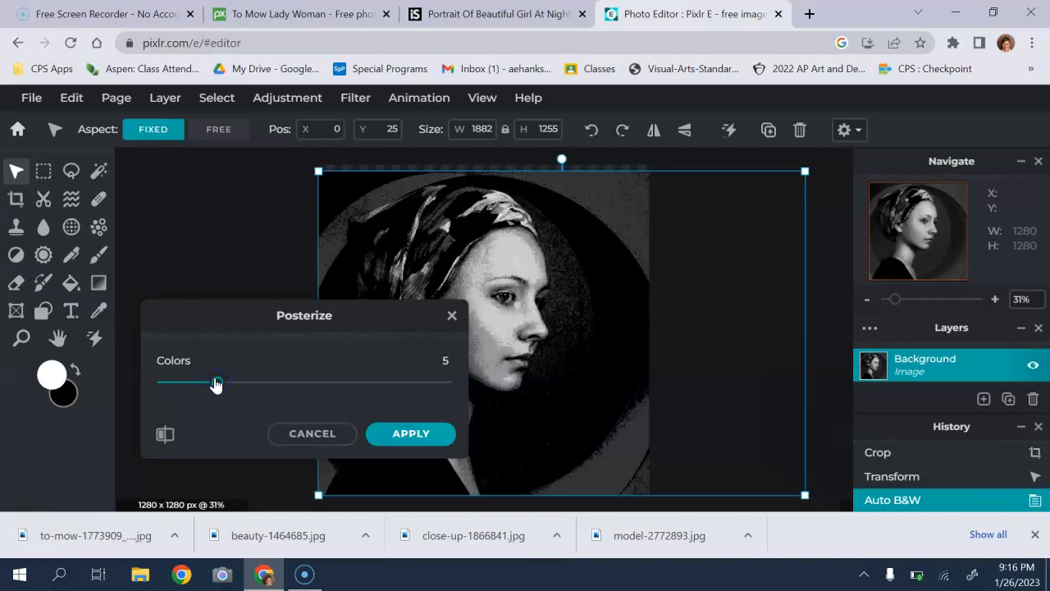
{"action": "left_click", "coordinate": [403, 434]}
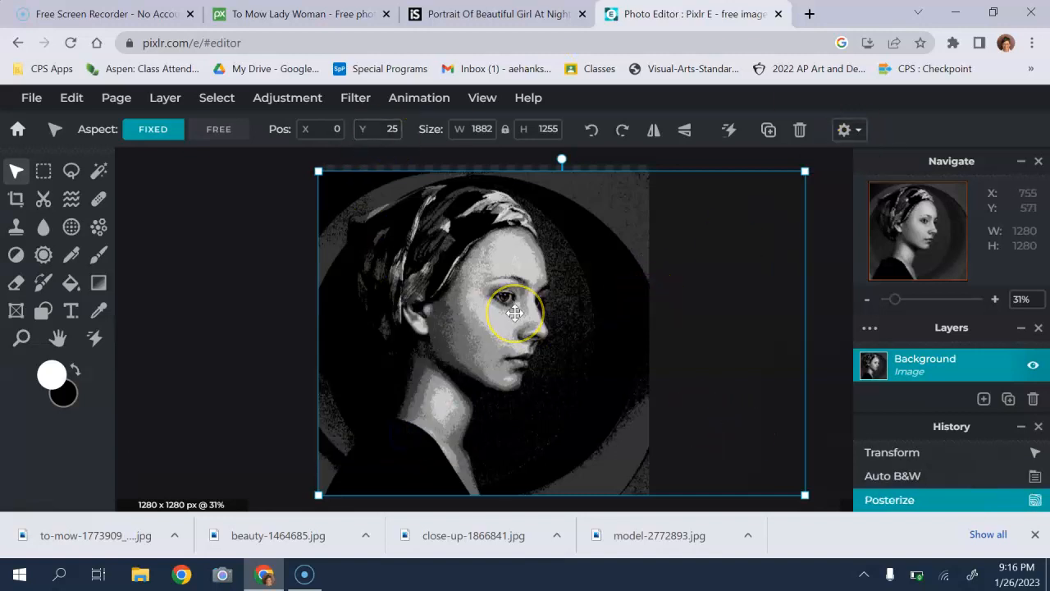
Step: Examine the posterized tonal patches on the woman's face up close
{"action": "scroll", "coordinate": [515, 312], "scroll_direction": "down", "scroll_amount": 3}
{"action": "scroll", "coordinate": [515, 313], "scroll_direction": "up", "scroll_amount": 6}
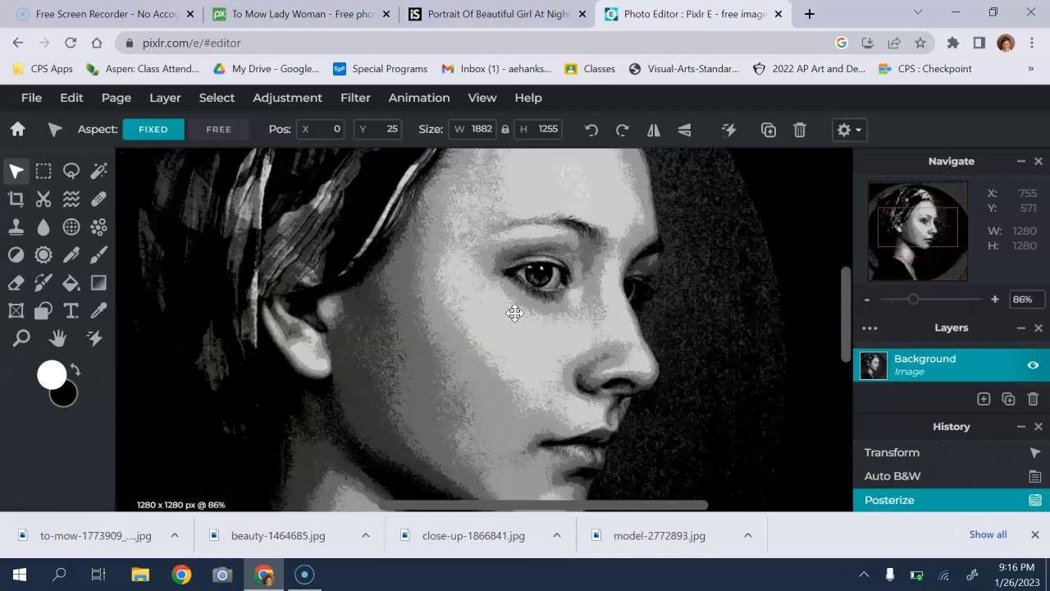
{"action": "scroll", "coordinate": [450, 295], "scroll_direction": "up", "scroll_amount": 3}
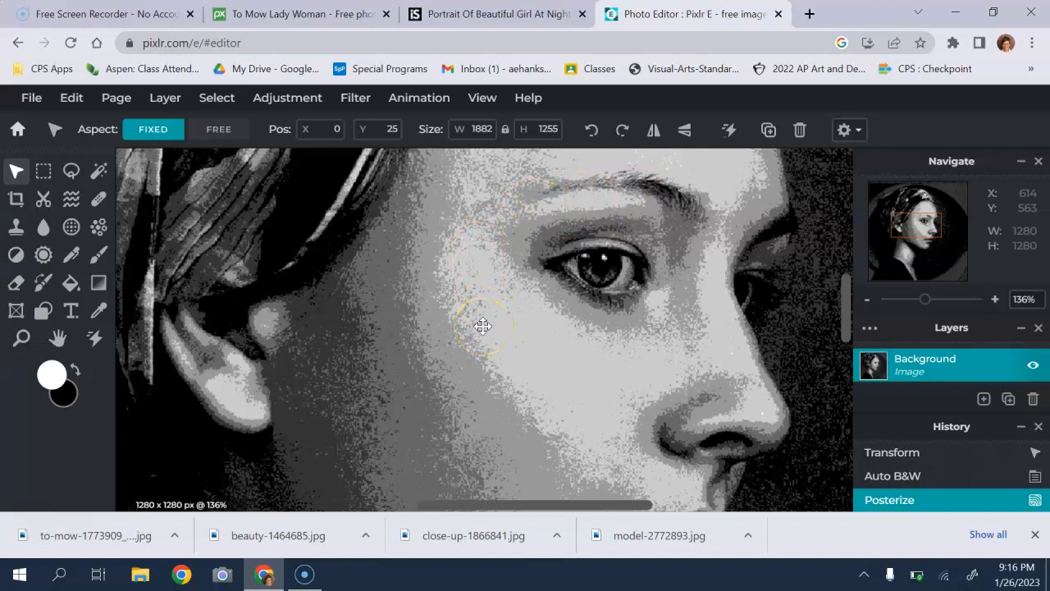
{"action": "scroll", "coordinate": [483, 326], "scroll_direction": "down", "scroll_amount": 8}
{"action": "scroll", "coordinate": [483, 326], "scroll_direction": "up", "scroll_amount": 5}
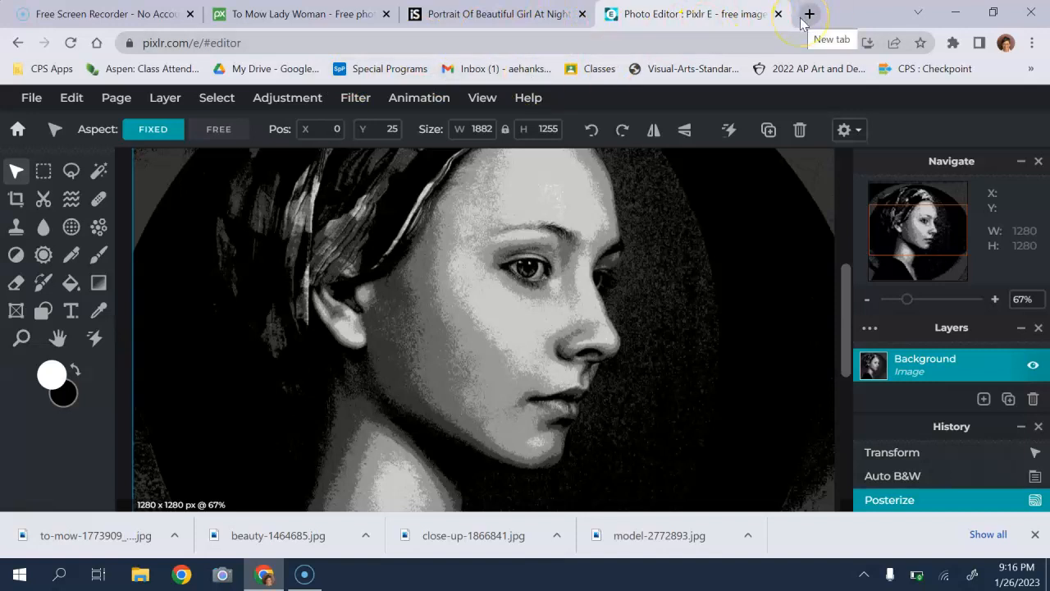
Step: Save the posterized image as a JPG in the Documents folder, naming the file with the owner's surname followed by "Portrait"
{"action": "left_click", "coordinate": [30, 98]}
{"action": "mouse_move", "coordinate": [90, 264]}
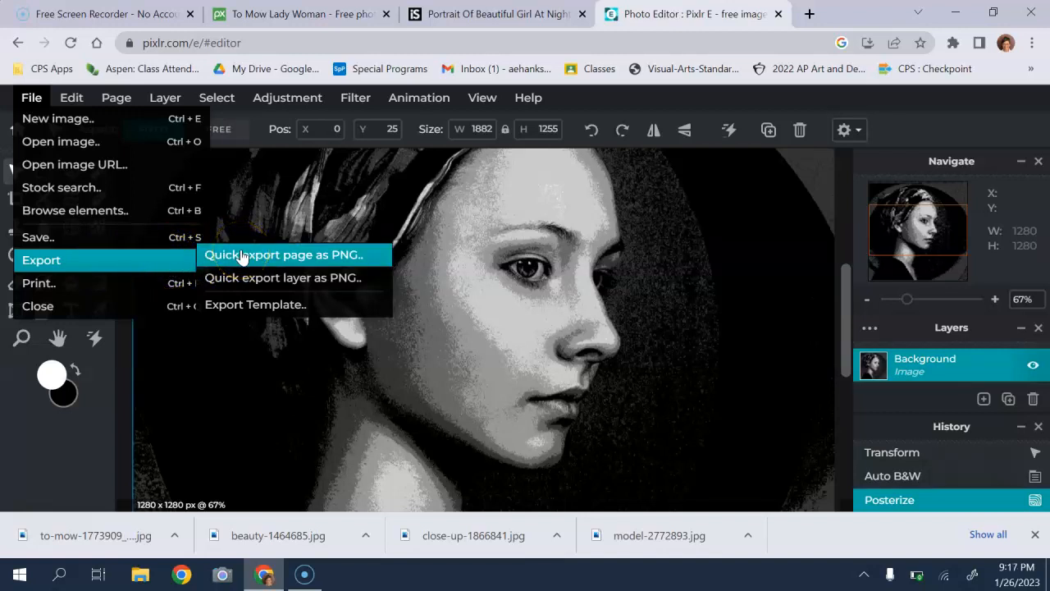
{"action": "left_click", "coordinate": [105, 238]}
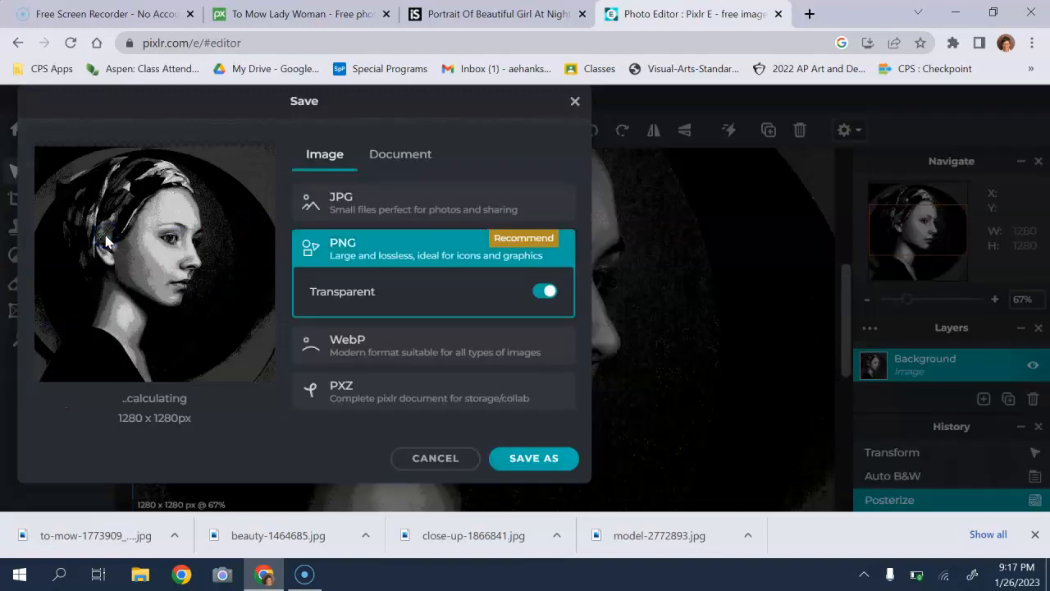
{"action": "left_click", "coordinate": [424, 210]}
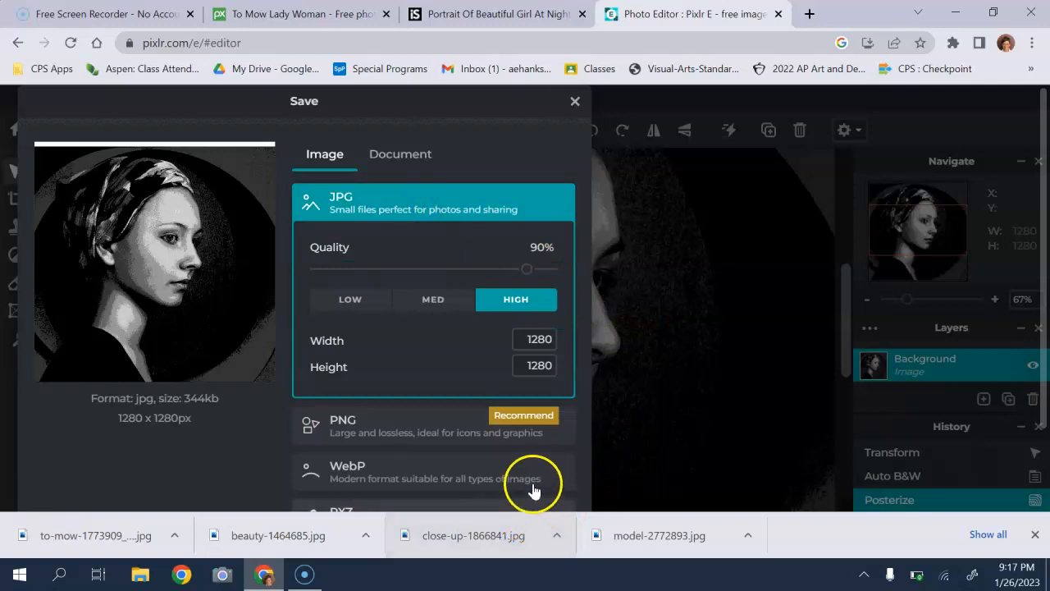
{"action": "scroll", "coordinate": [513, 422], "scroll_direction": "down", "scroll_amount": 2}
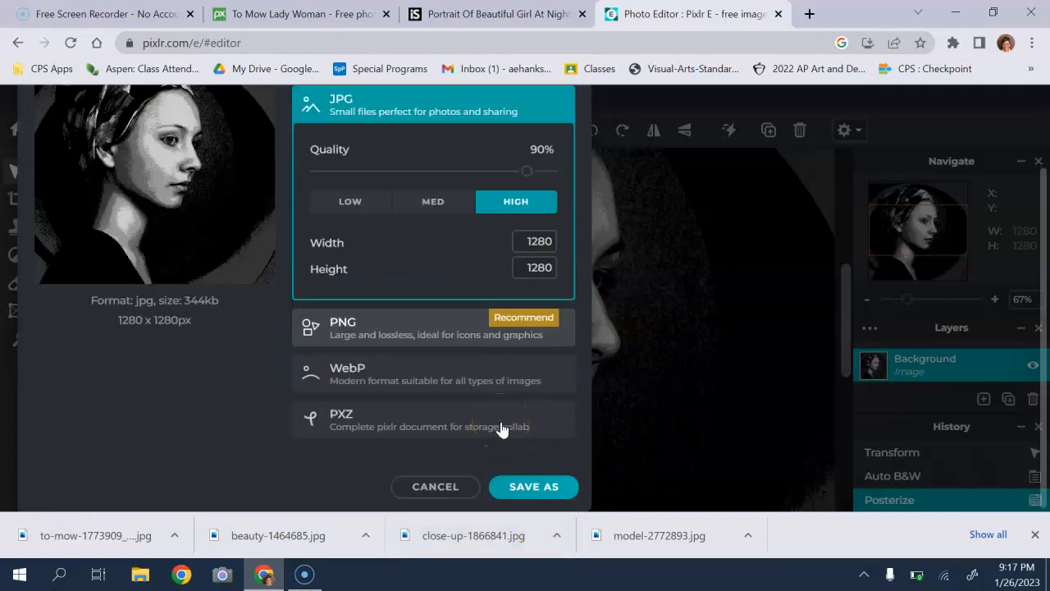
{"action": "left_click", "coordinate": [532, 494]}
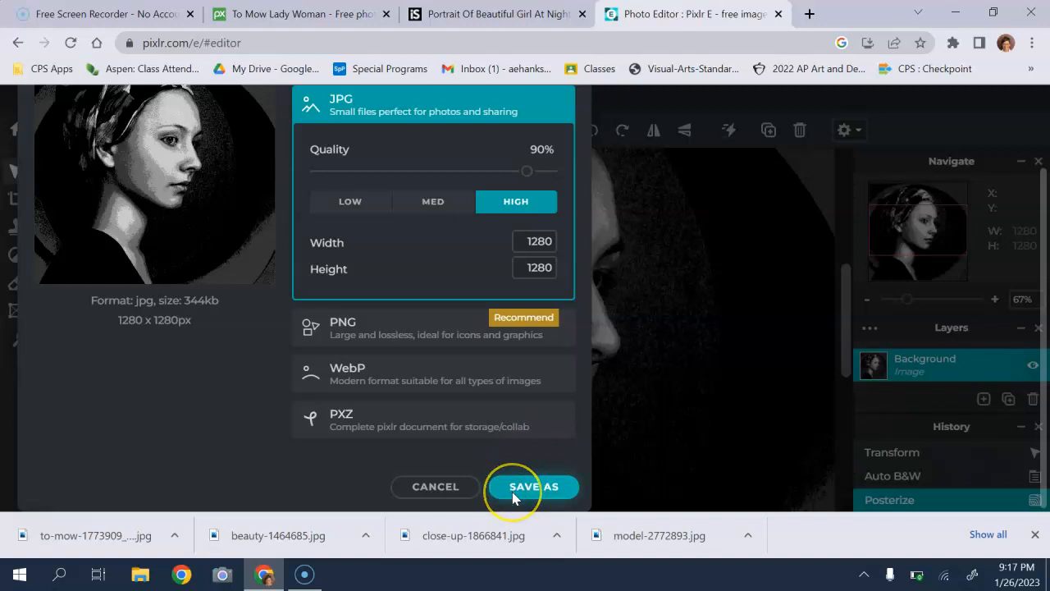
{"action": "left_click", "coordinate": [499, 495]}
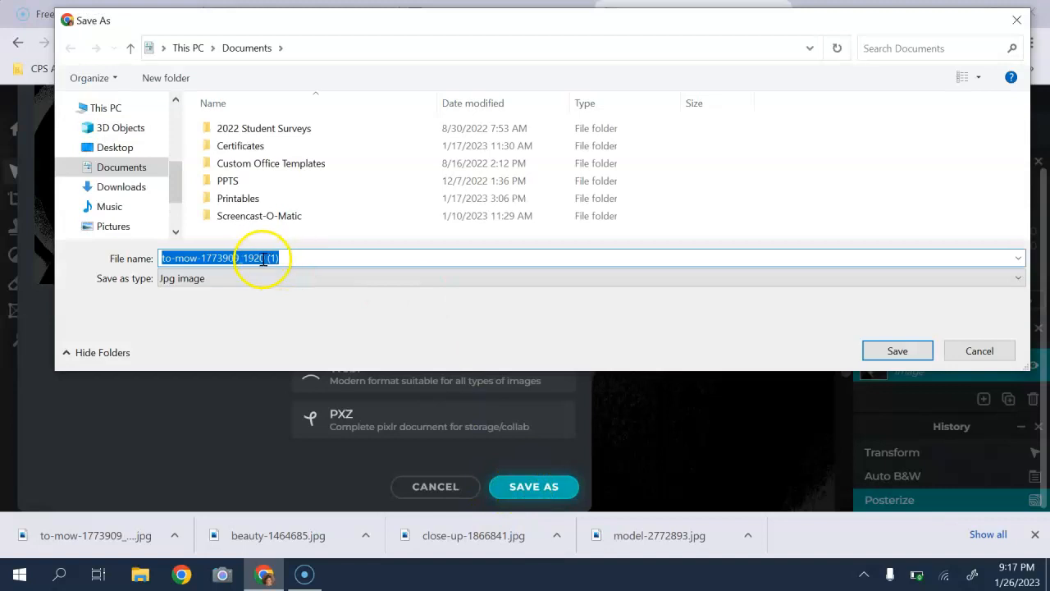
{"action": "type", "text": "Hanks Portrait"}
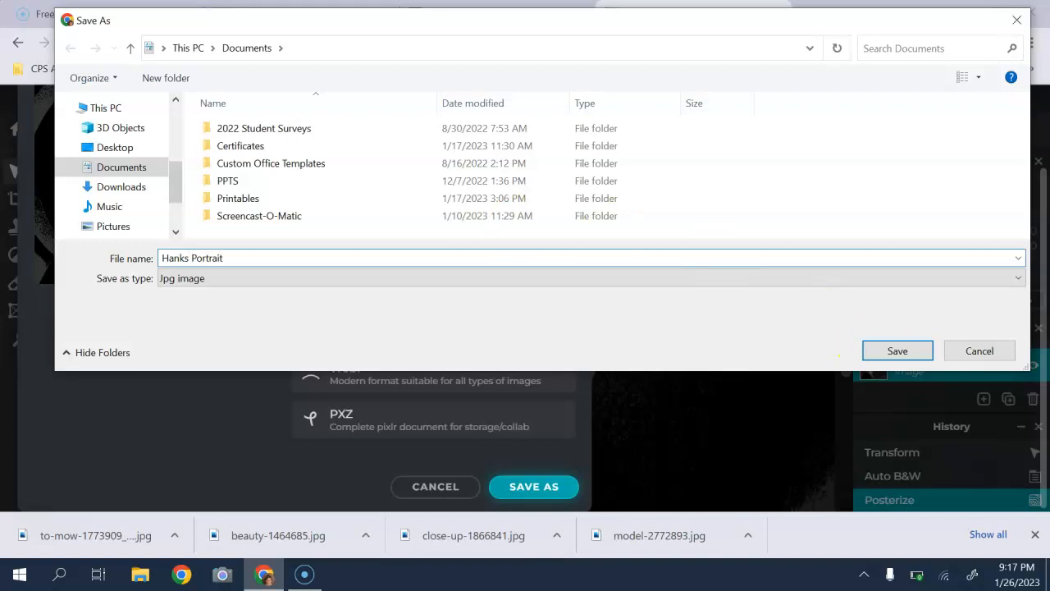
{"action": "left_click", "coordinate": [891, 343]}
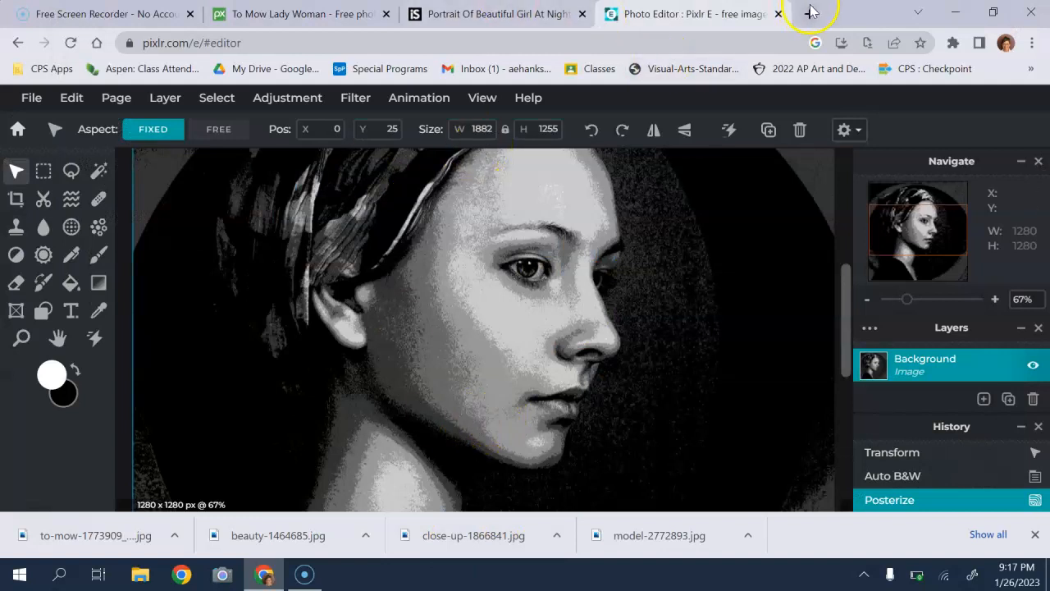
Step: Switch to Google Drive, open the 7 x 7 Square Grid drawing and make a copy of it
{"action": "left_click", "coordinate": [243, 71]}
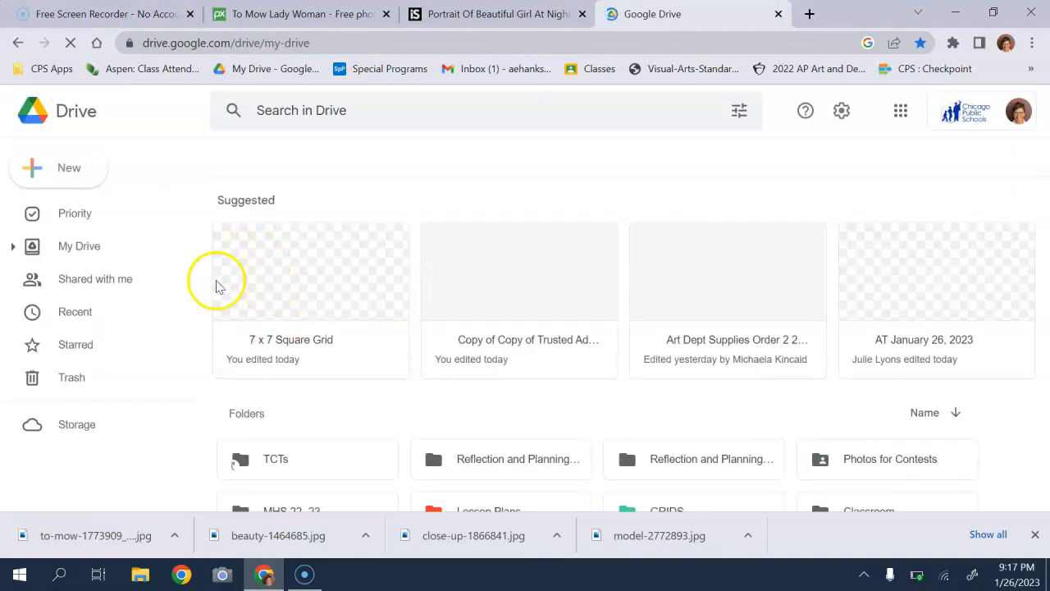
{"action": "left_click", "coordinate": [311, 273]}
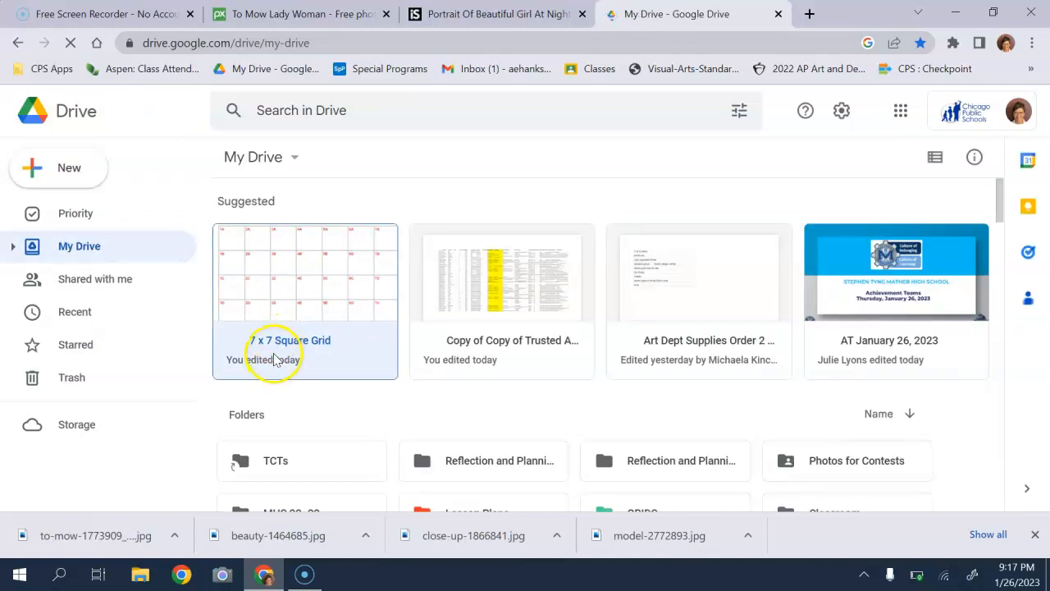
{"action": "double_click", "coordinate": [275, 361]}
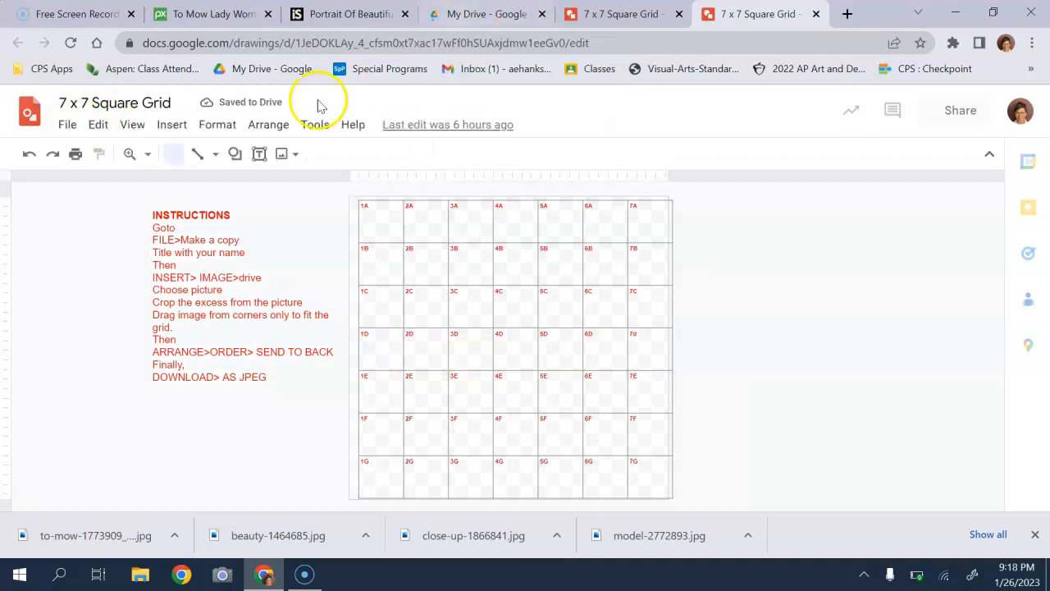
{"action": "left_click", "coordinate": [68, 132]}
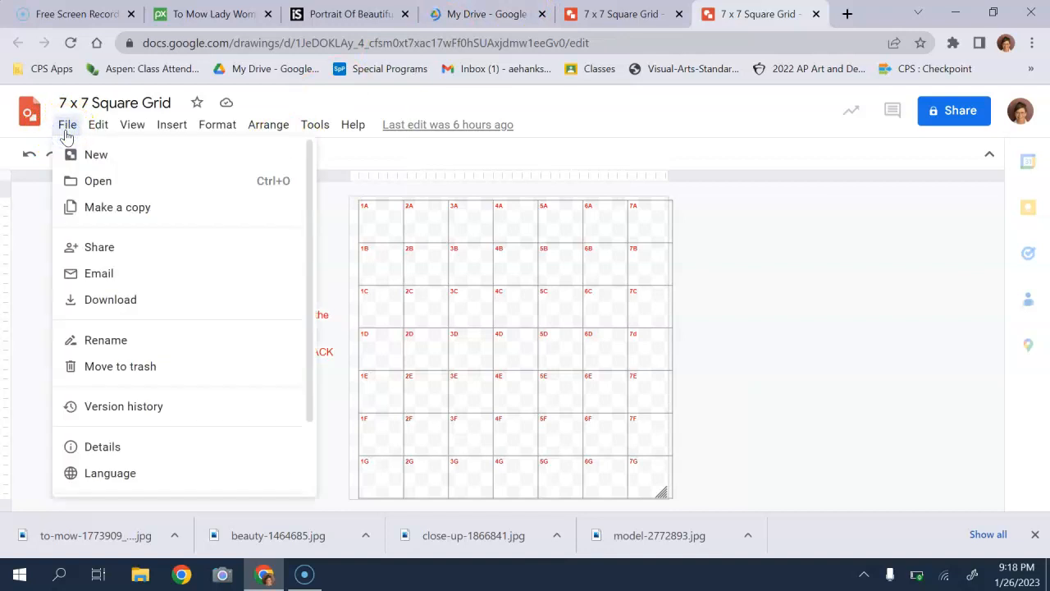
{"action": "left_click", "coordinate": [102, 212]}
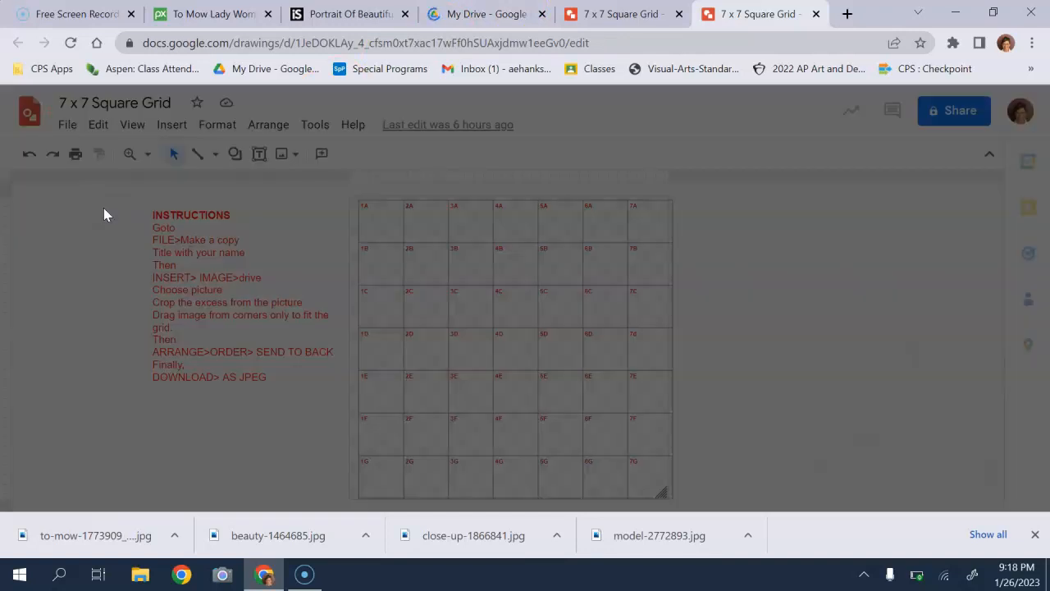
{"action": "left_click", "coordinate": [581, 421]}
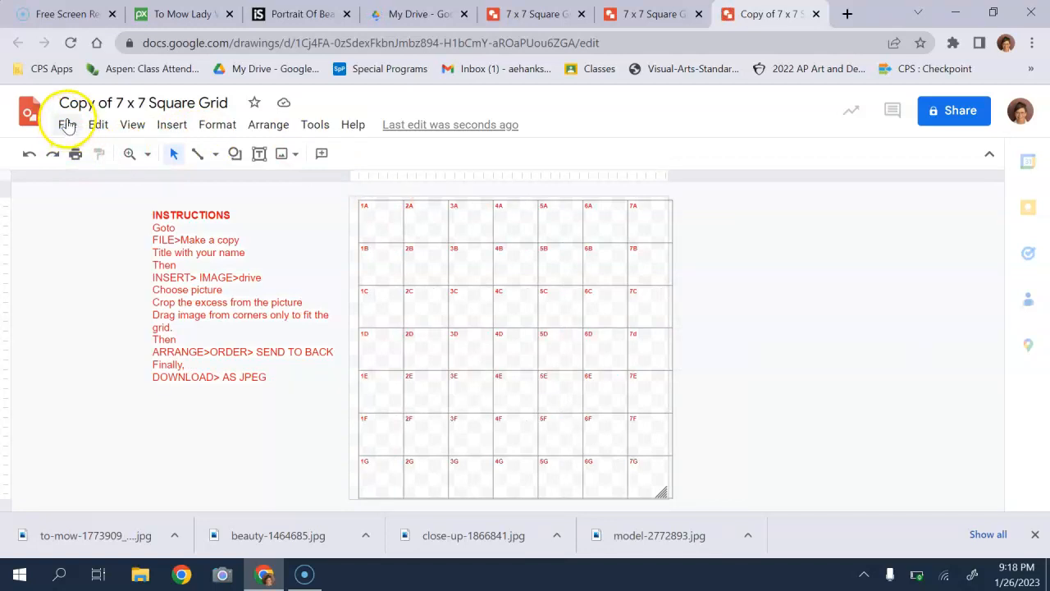
Step: Start inserting an image into the grid drawing by uploading it from the computer
{"action": "left_click", "coordinate": [166, 127]}
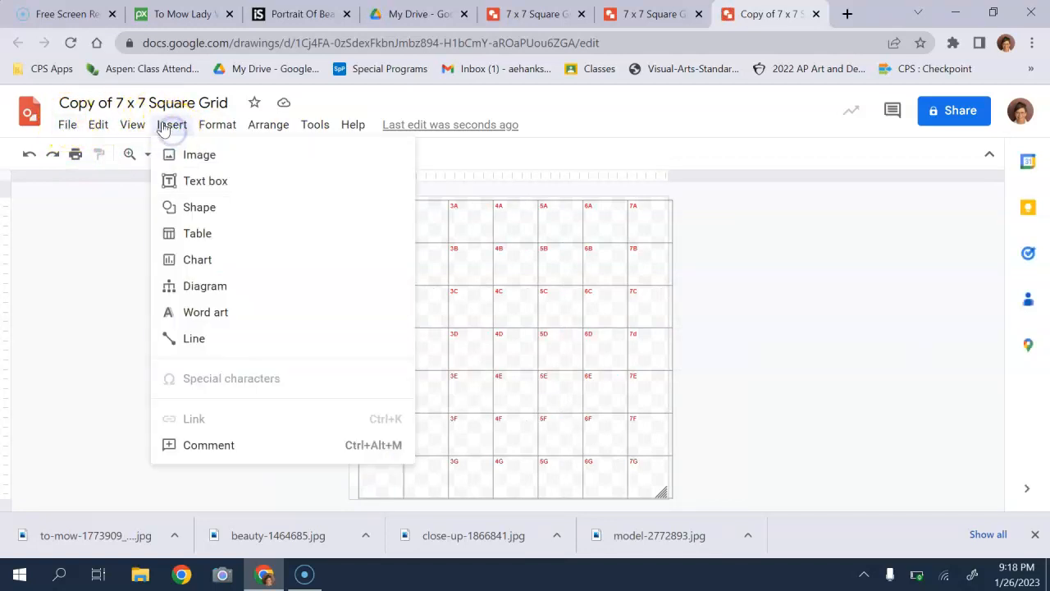
{"action": "mouse_move", "coordinate": [165, 155]}
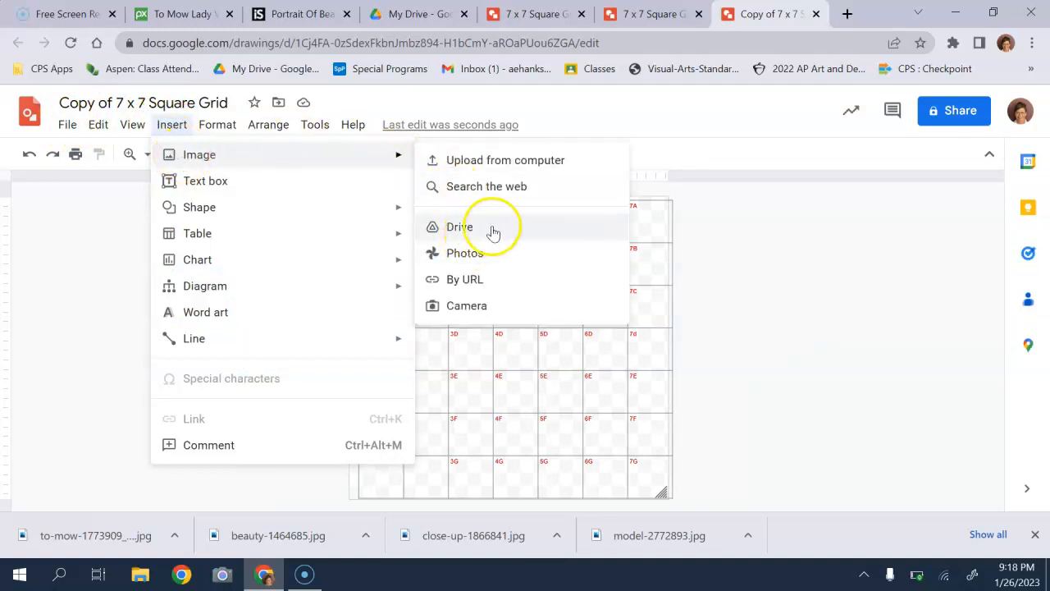
{"action": "left_click", "coordinate": [504, 162]}
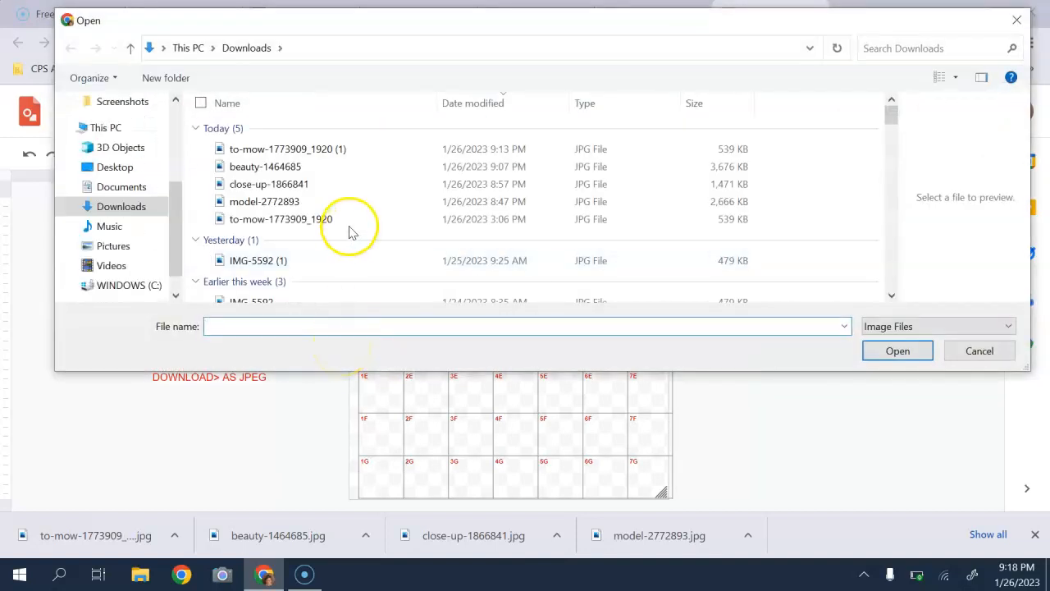
{"action": "left_click", "coordinate": [295, 149]}
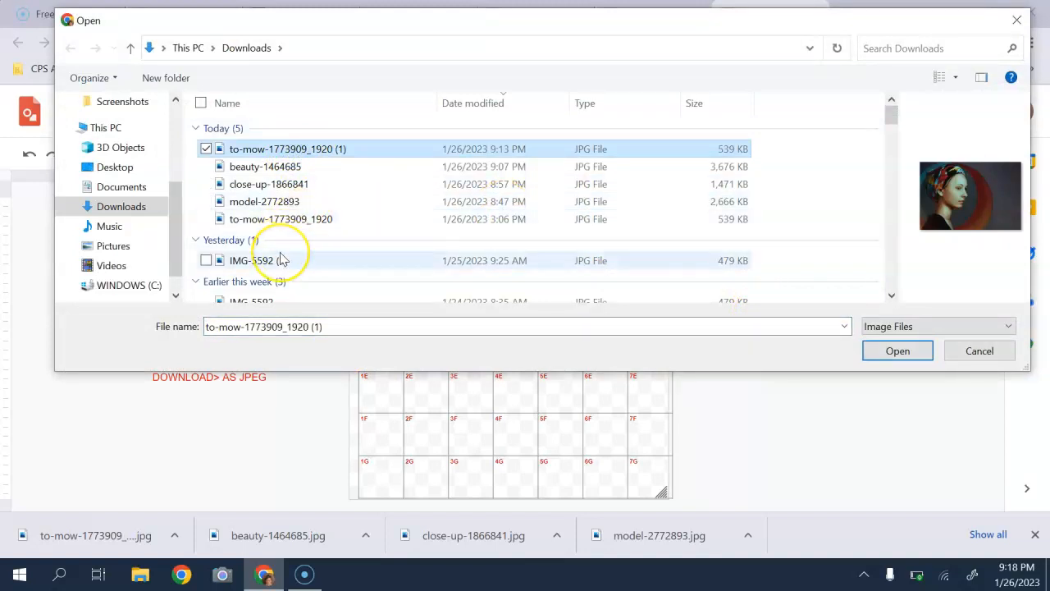
{"action": "scroll", "coordinate": [281, 260], "scroll_direction": "down", "scroll_amount": 1}
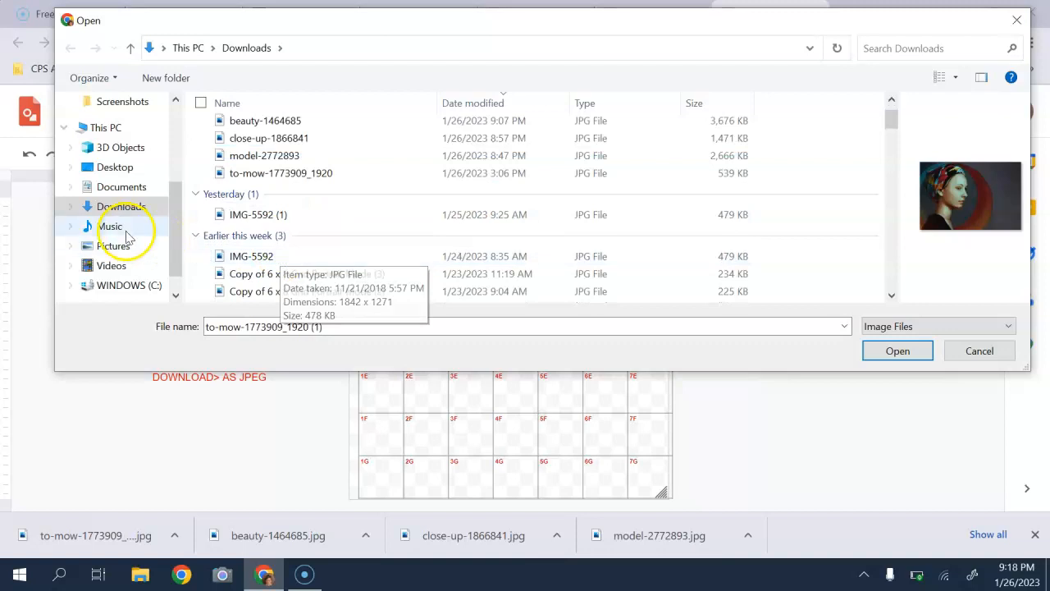
{"action": "left_click", "coordinate": [117, 186]}
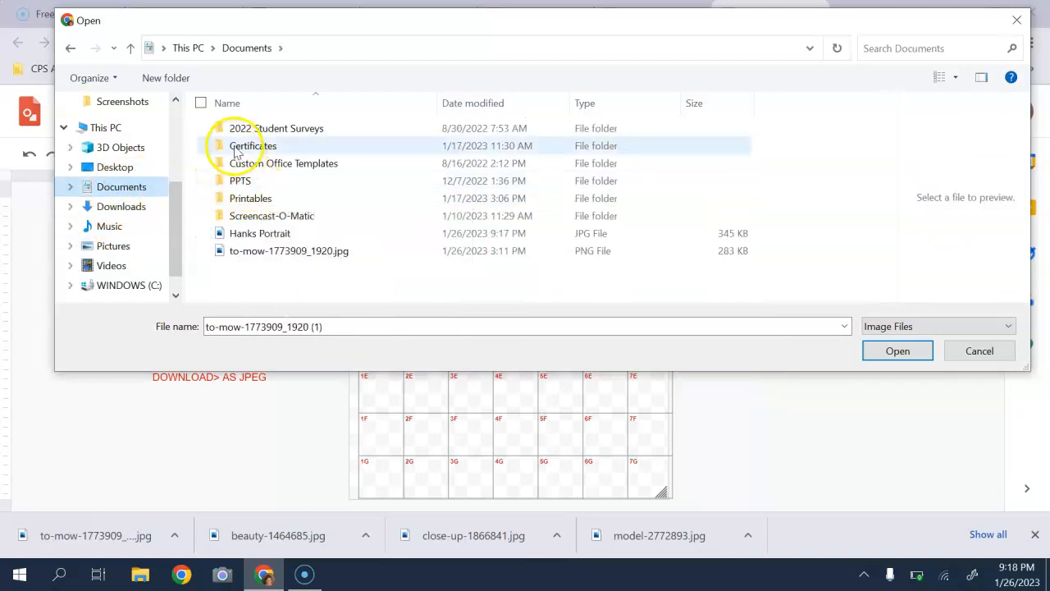
{"action": "left_click", "coordinate": [263, 146]}
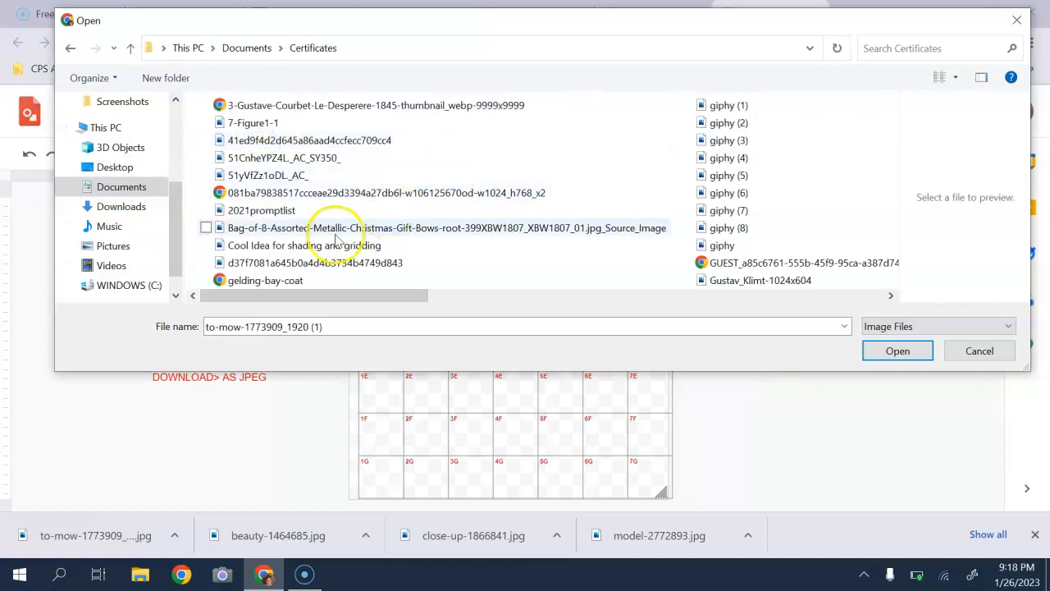
{"action": "scroll", "coordinate": [337, 240], "scroll_direction": "down", "scroll_amount": 1}
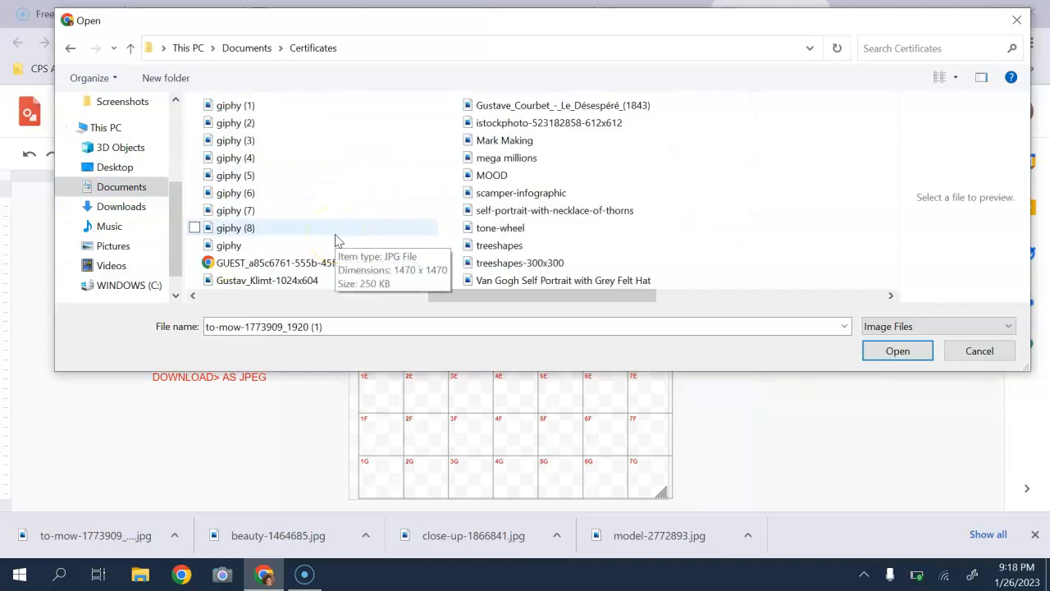
{"action": "scroll", "coordinate": [316, 205], "scroll_direction": "up", "scroll_amount": 1}
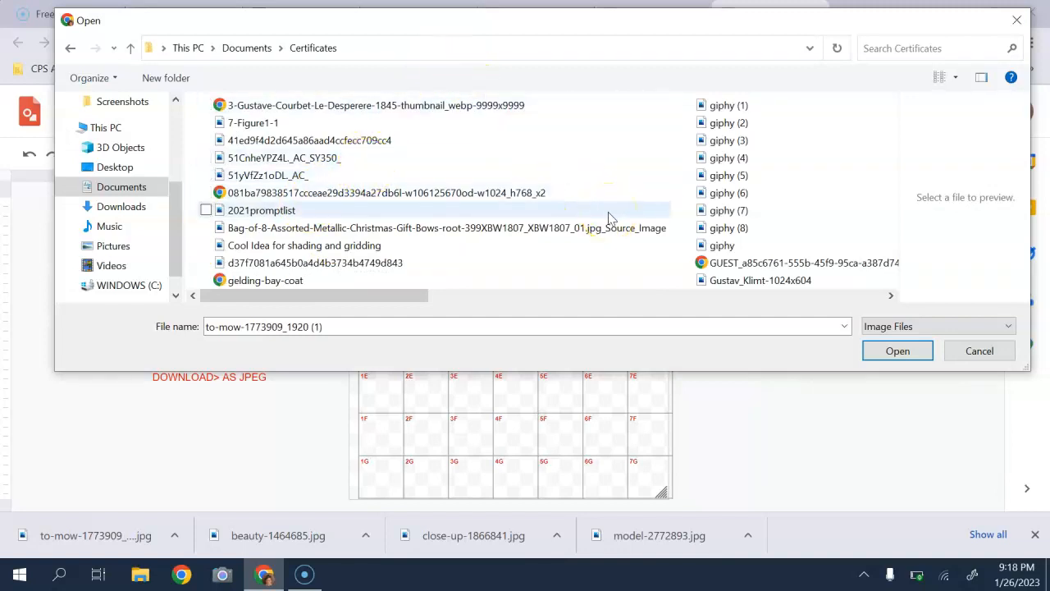
{"action": "left_click", "coordinate": [112, 168]}
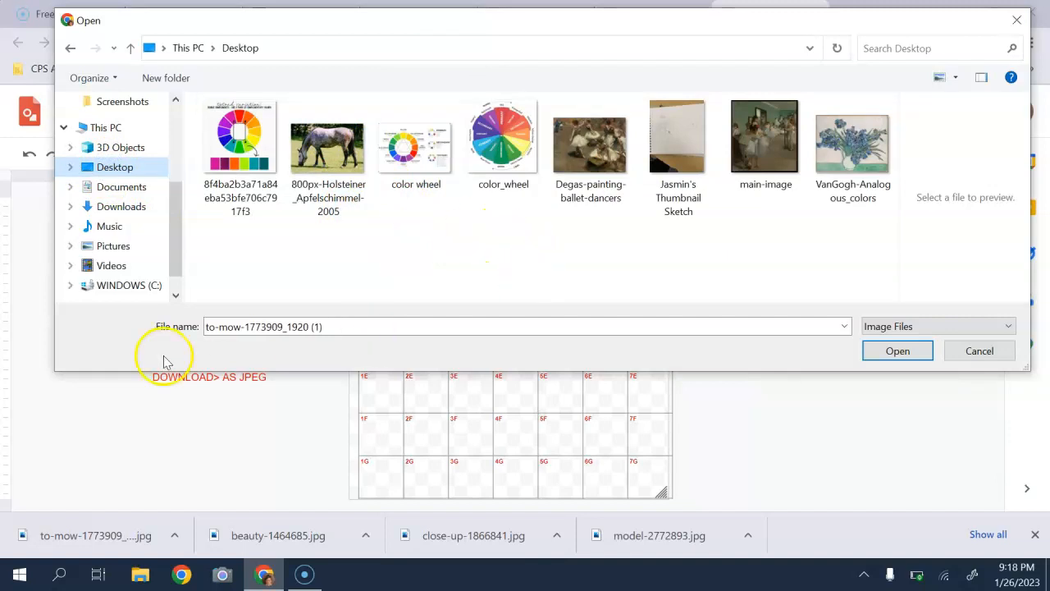
Step: Insert the black-and-white portrait JPG, named with the owner's surname, from the Documents folder
{"action": "left_click", "coordinate": [122, 186]}
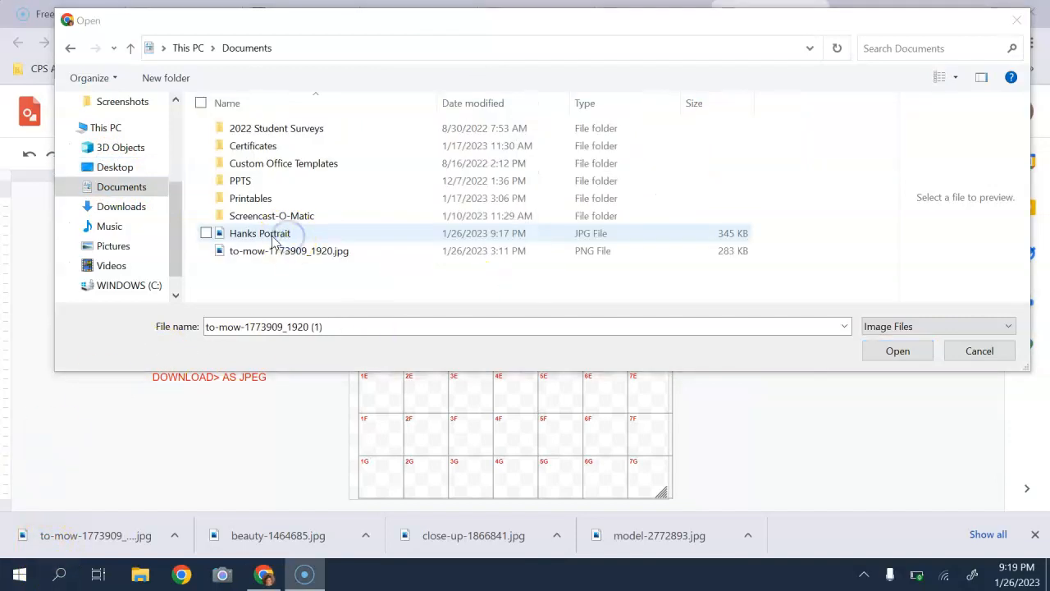
{"action": "left_click", "coordinate": [274, 236]}
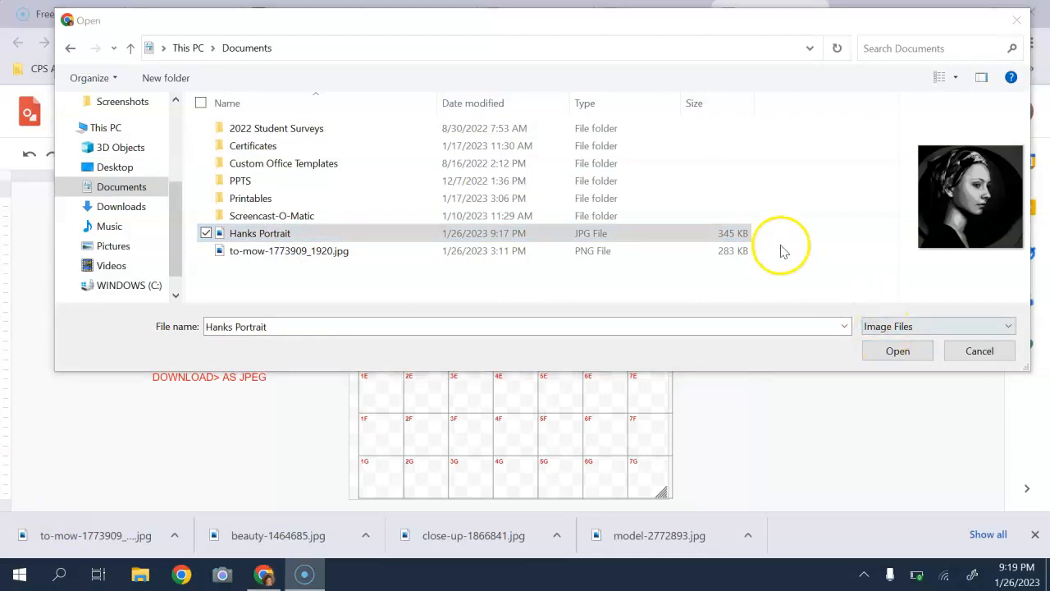
{"action": "left_click", "coordinate": [878, 349]}
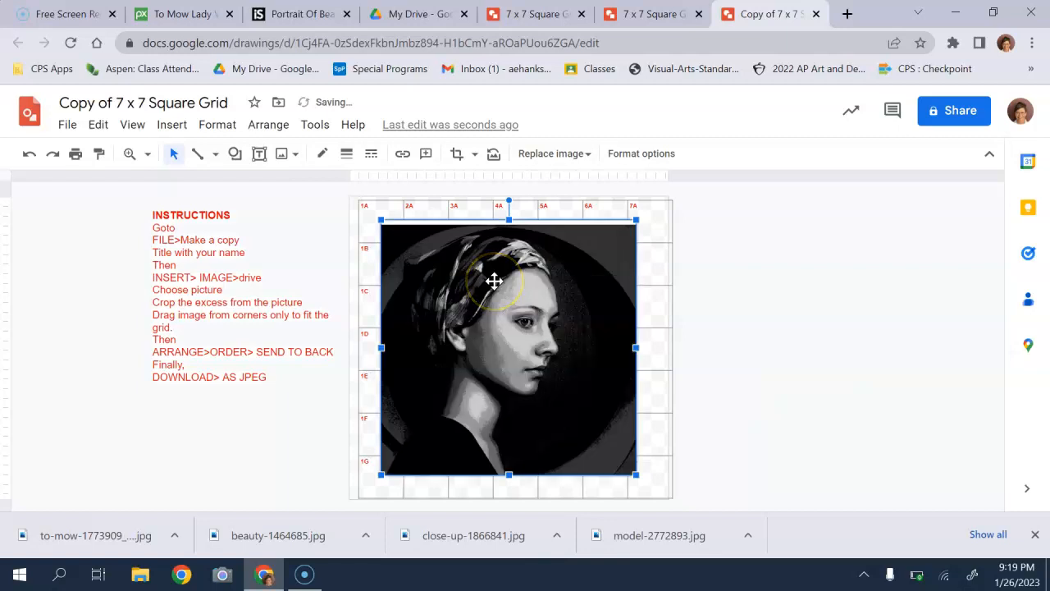
Step: Enlarge the portrait from its corners to cover the 7 x 7 grid and send it to the back, behind the grid
{"action": "left_click_drag", "start_coordinate": [363, 200], "coordinate": [362, 200]}
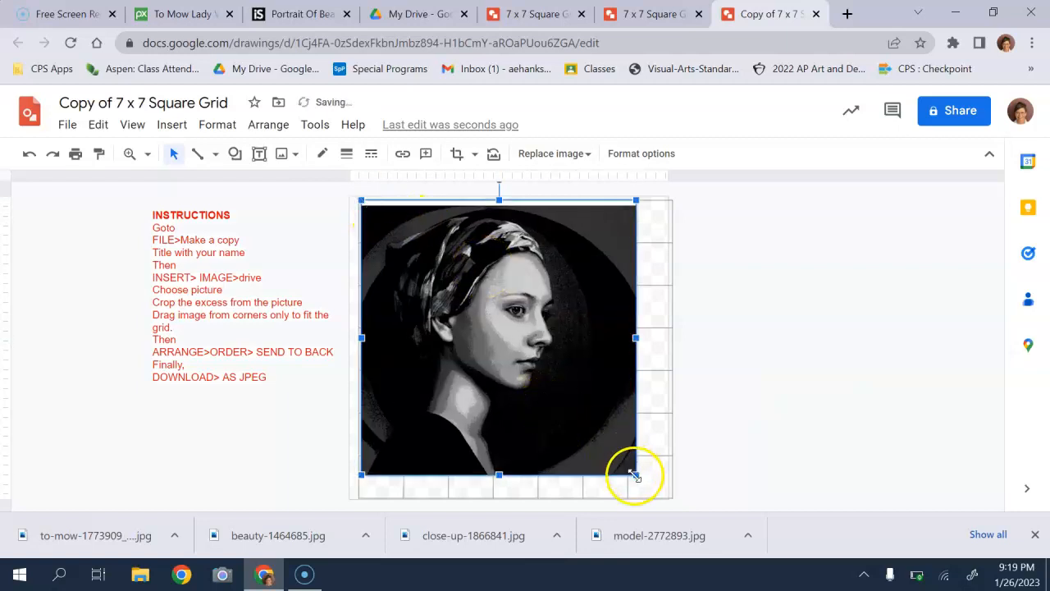
{"action": "left_click_drag", "start_coordinate": [635, 475], "coordinate": [669, 486]}
{"action": "right_click", "coordinate": [468, 331]}
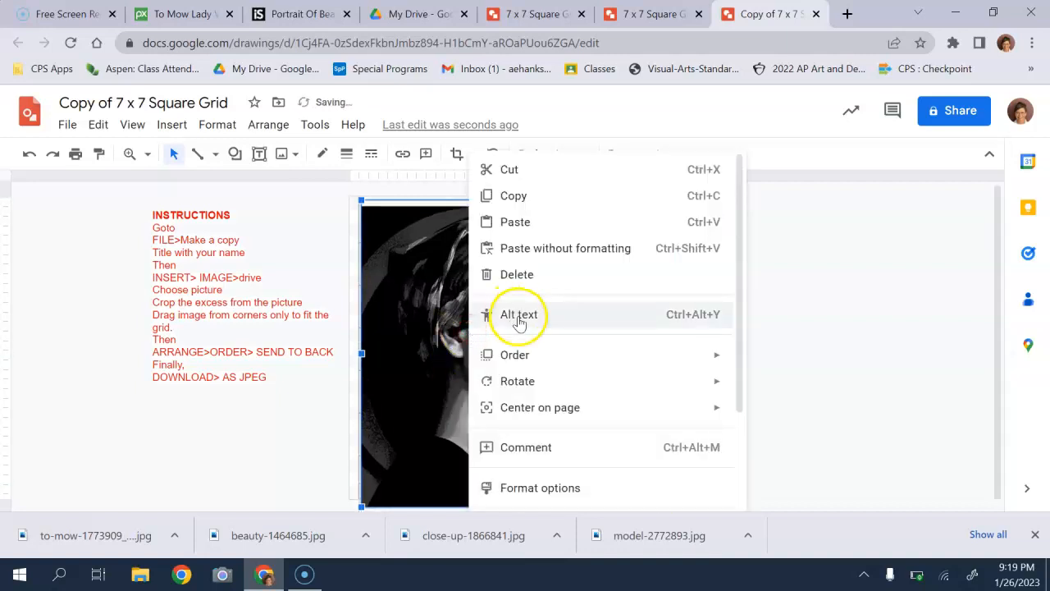
{"action": "mouse_move", "coordinate": [714, 354]}
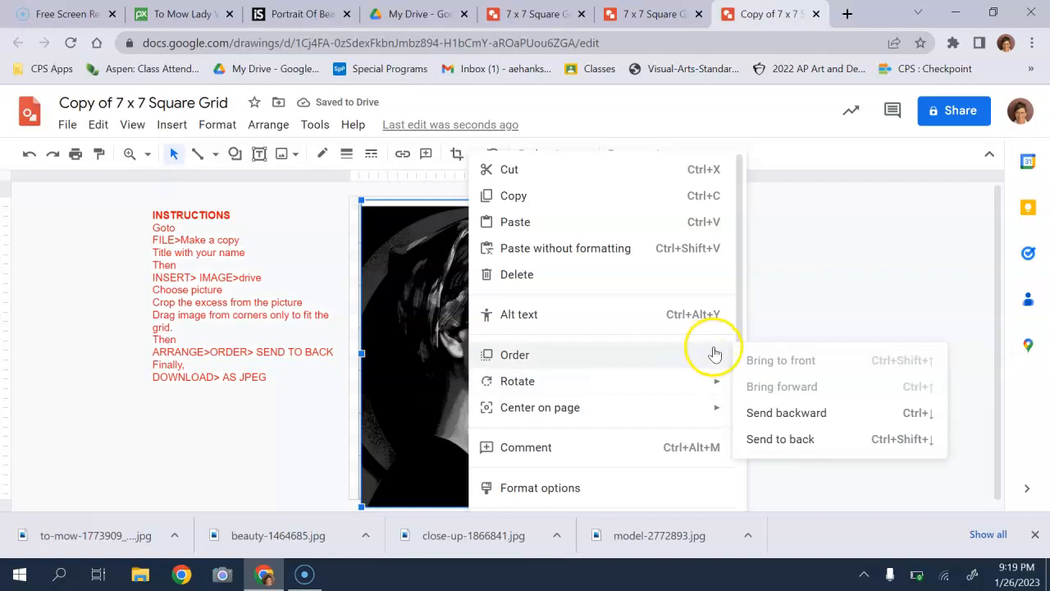
{"action": "left_click", "coordinate": [750, 437]}
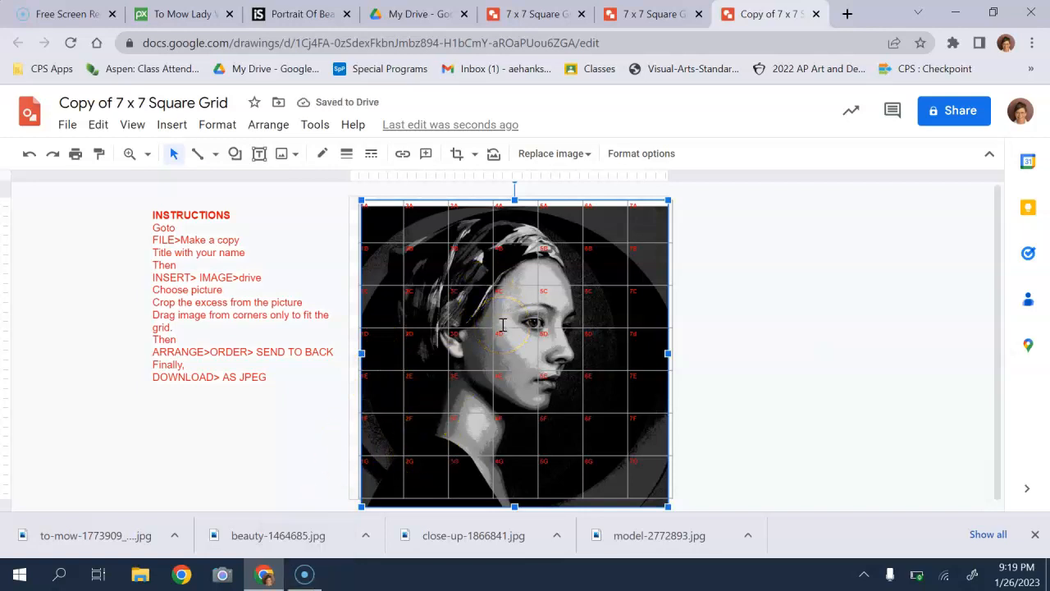
Step: Examine the portrait's tones inside the grid squares around the cheek and nose at 200% zoom
{"action": "left_click", "coordinate": [135, 154]}
{"action": "left_click", "coordinate": [149, 155]}
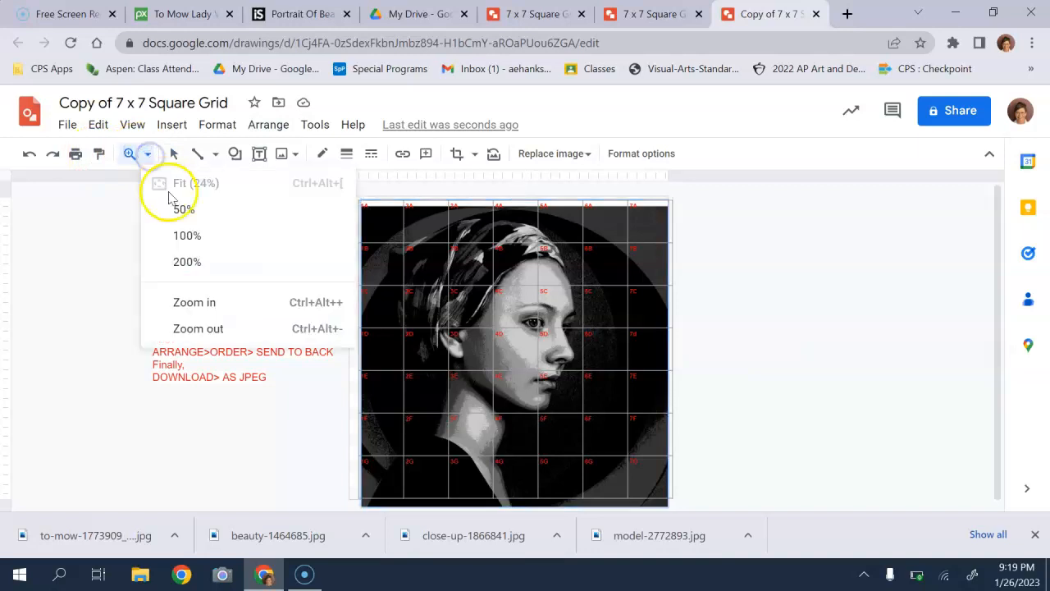
{"action": "left_click", "coordinate": [185, 262]}
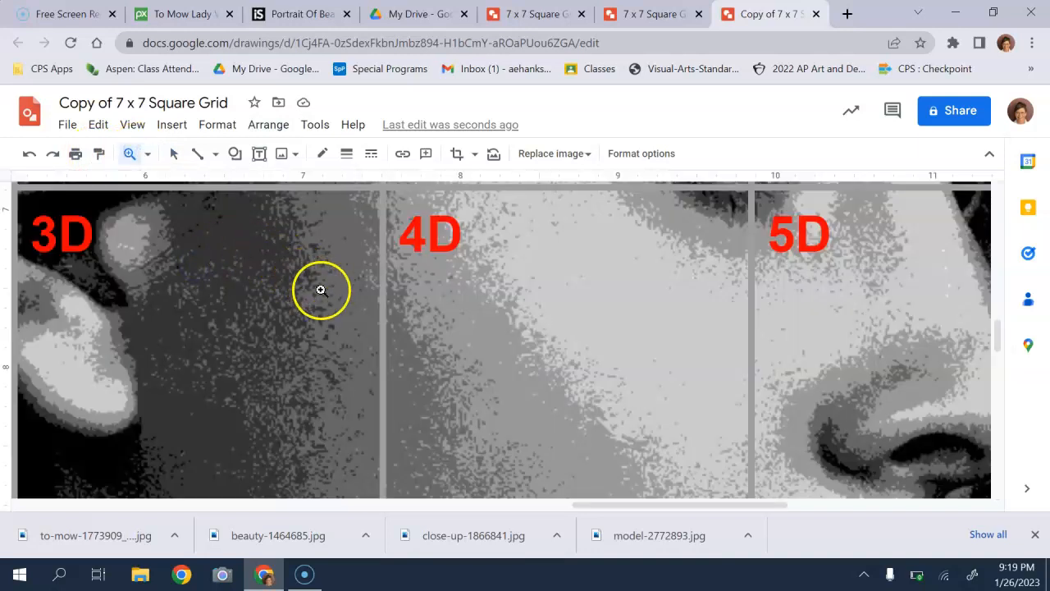